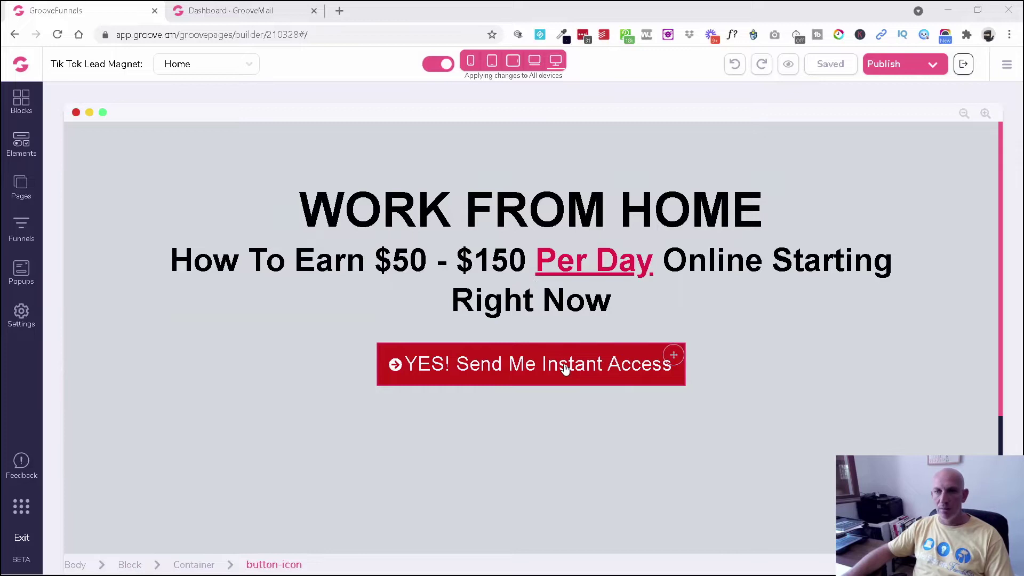
- Switch from the Tik Tok Lead Magnet builder to the Dashboard · GrooveMail tab
click(232, 10)
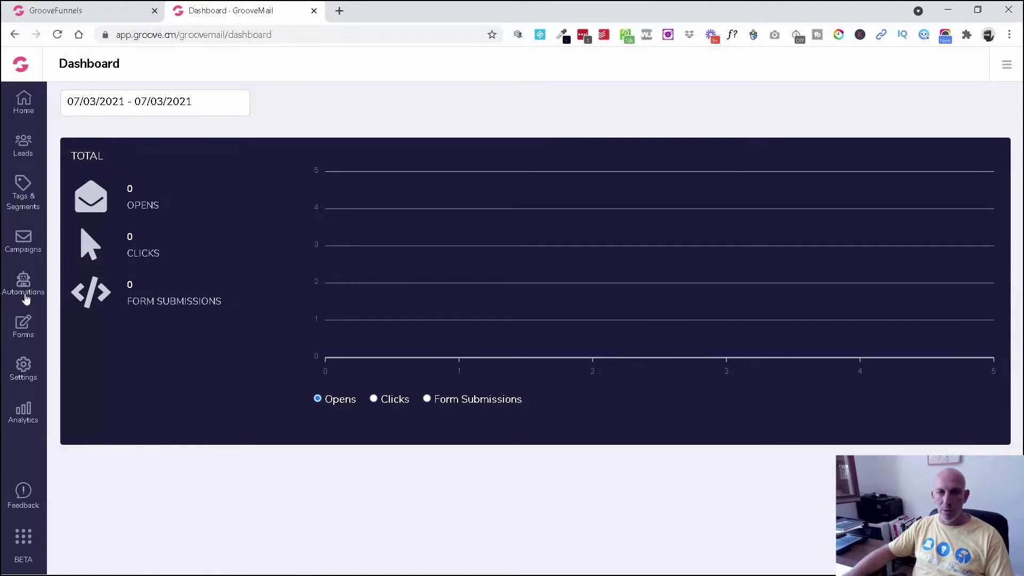
- From the Forms list, create and save a new GrooveMail form named 'Tik Tok'
click(27, 332)
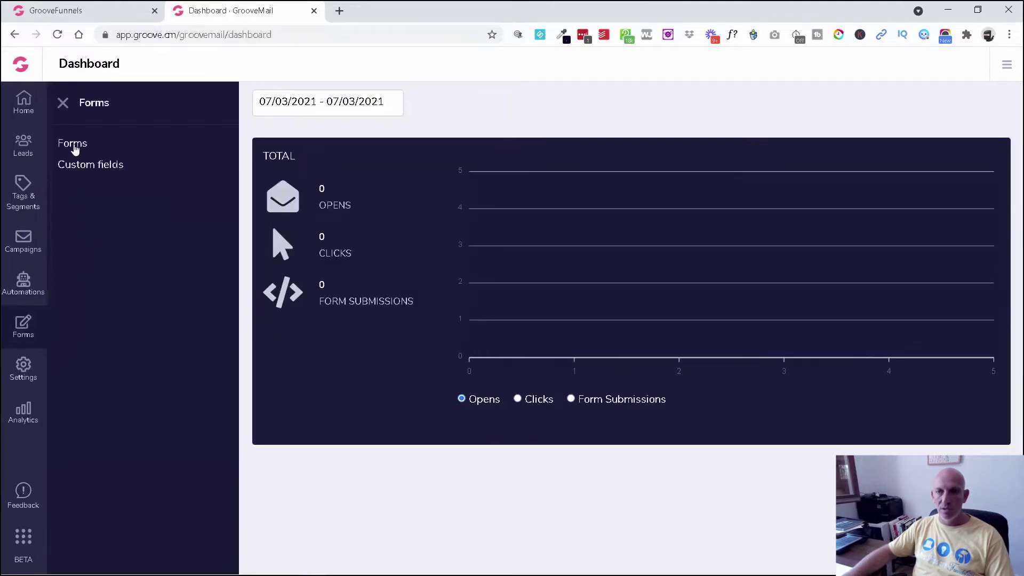
click(73, 145)
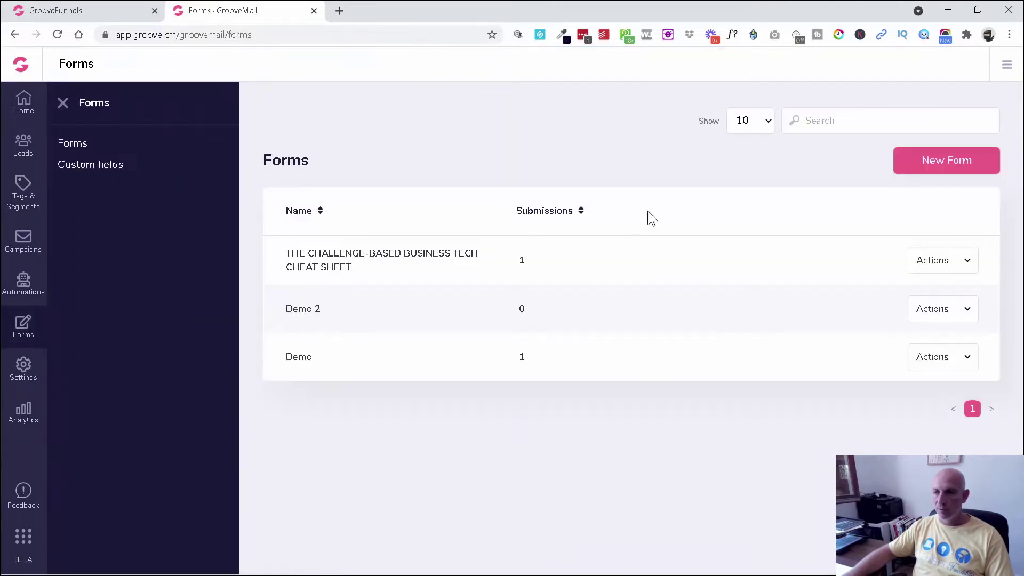
click(943, 164)
click(380, 320)
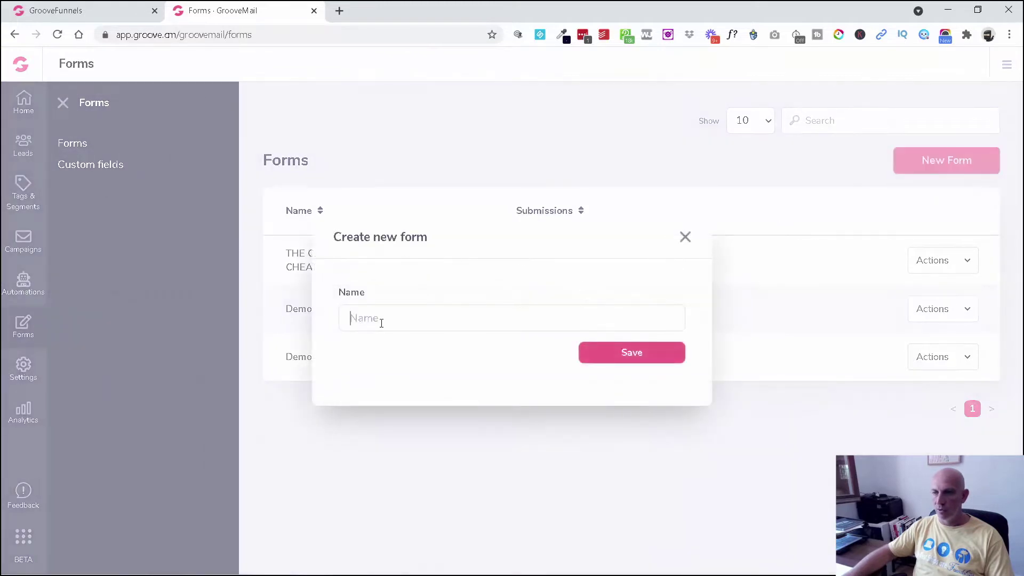
text(Tik)
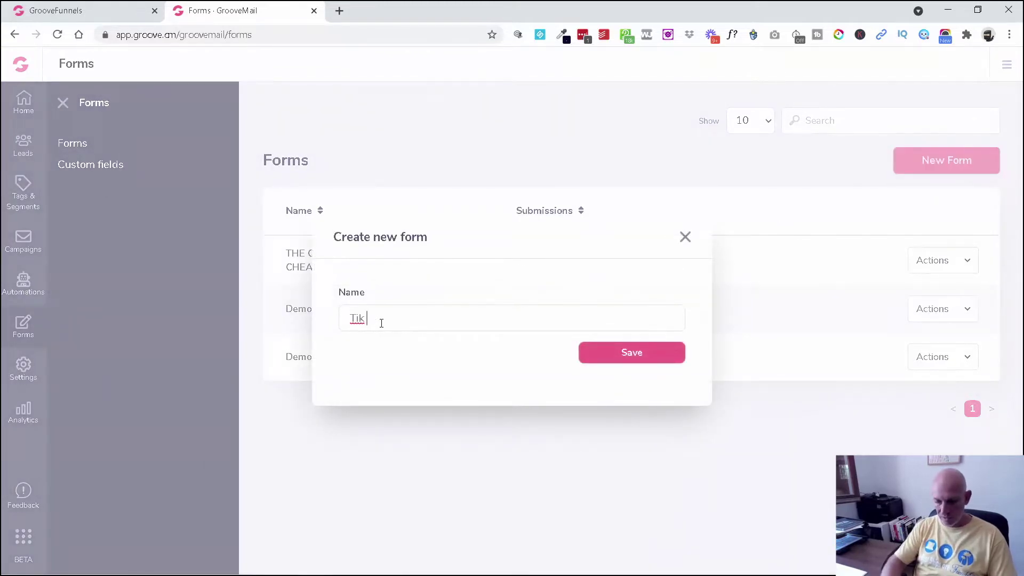
text( Tok)
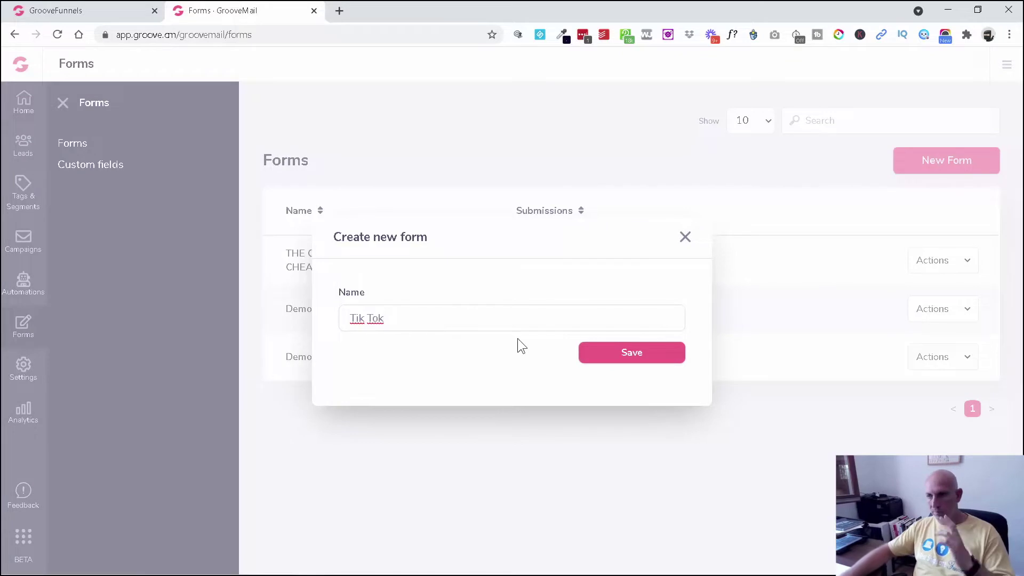
click(618, 349)
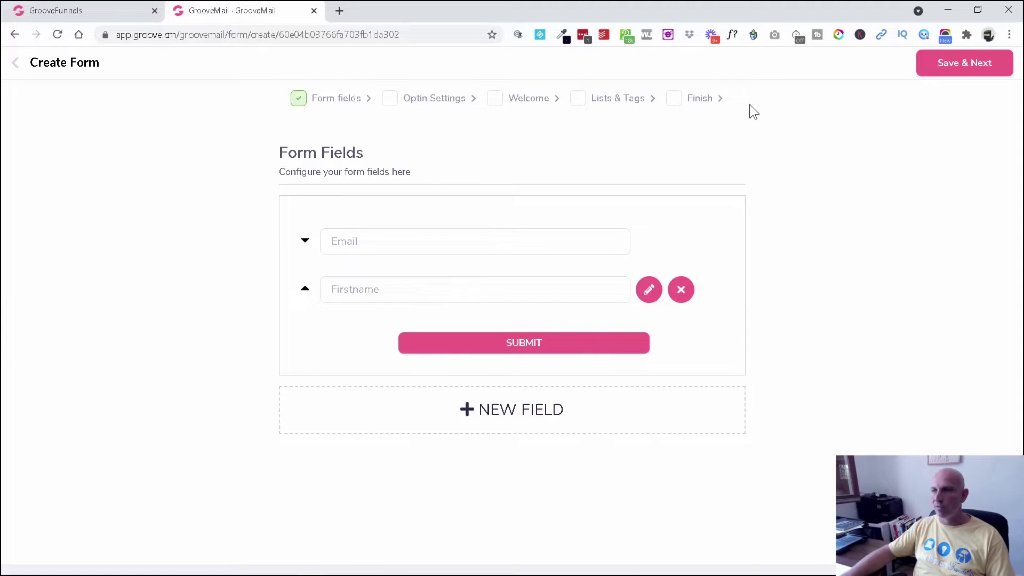
- Move Firstname above Email and save its settings, keeping Firstname as the existing field
click(303, 289)
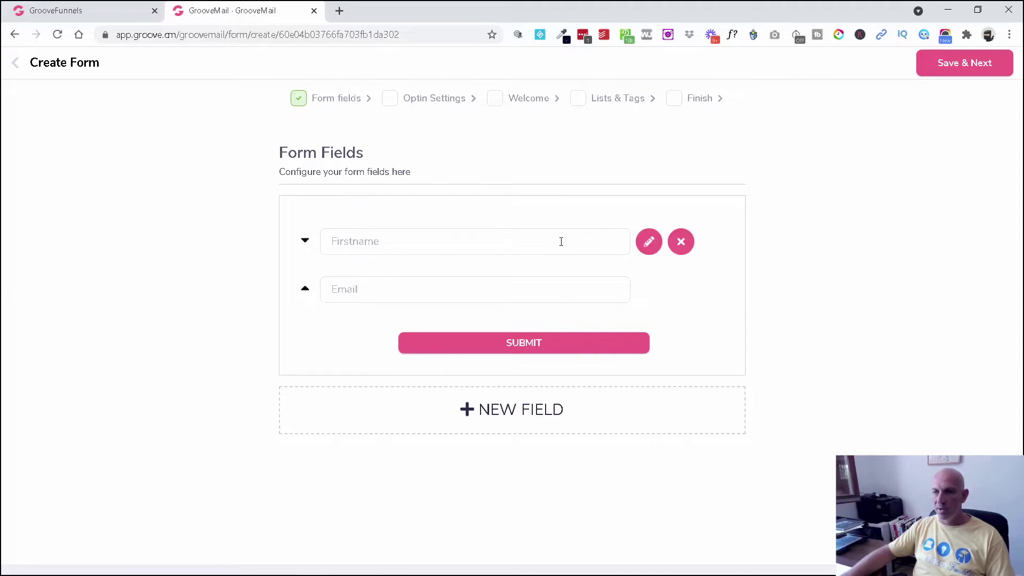
click(649, 243)
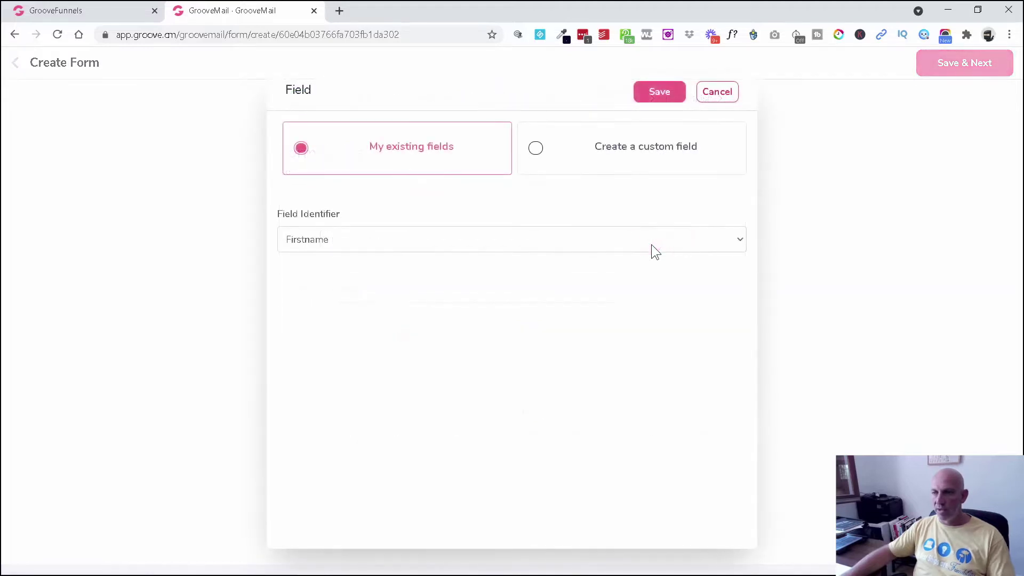
click(536, 149)
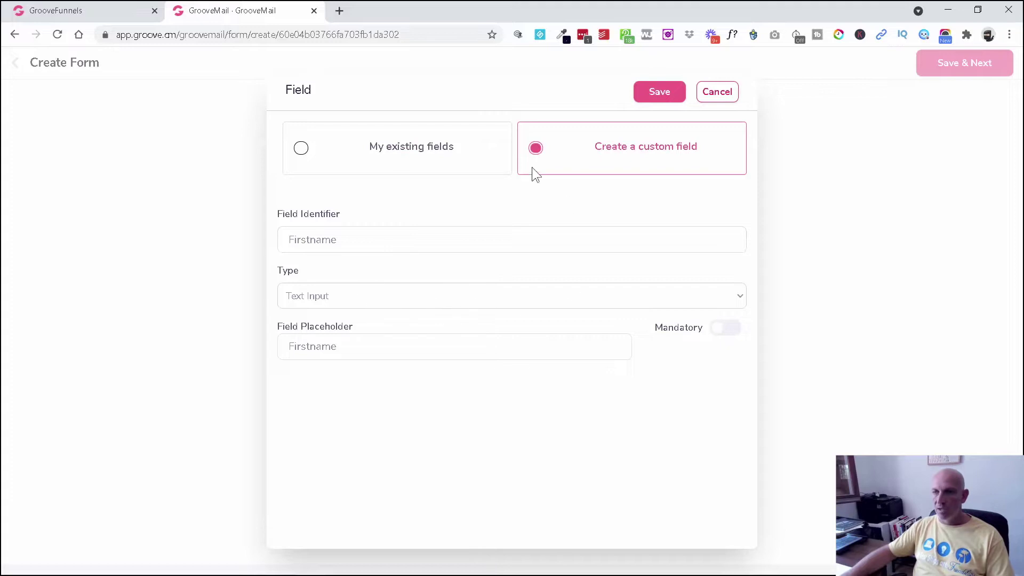
click(302, 149)
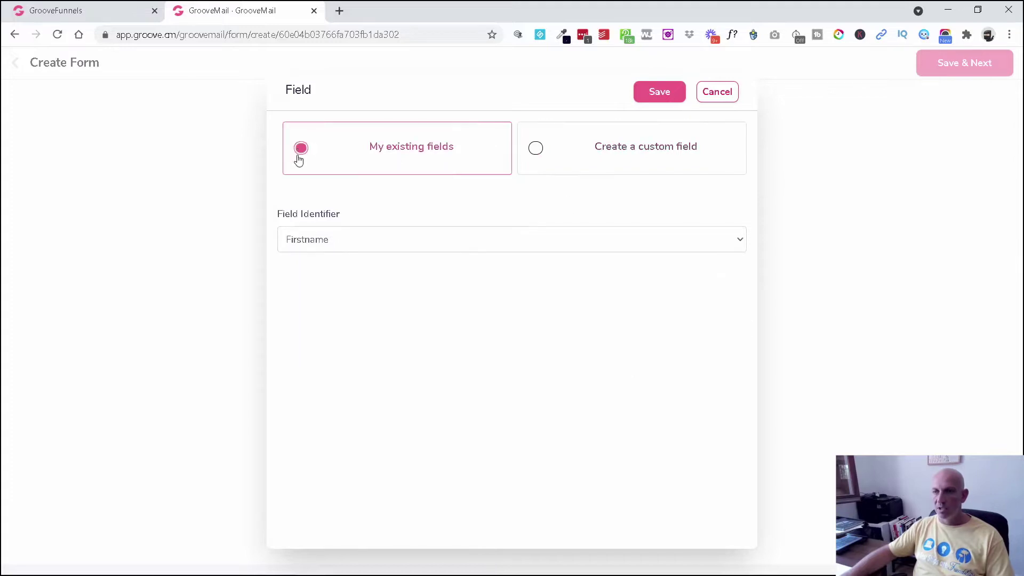
click(405, 241)
click(370, 284)
click(660, 92)
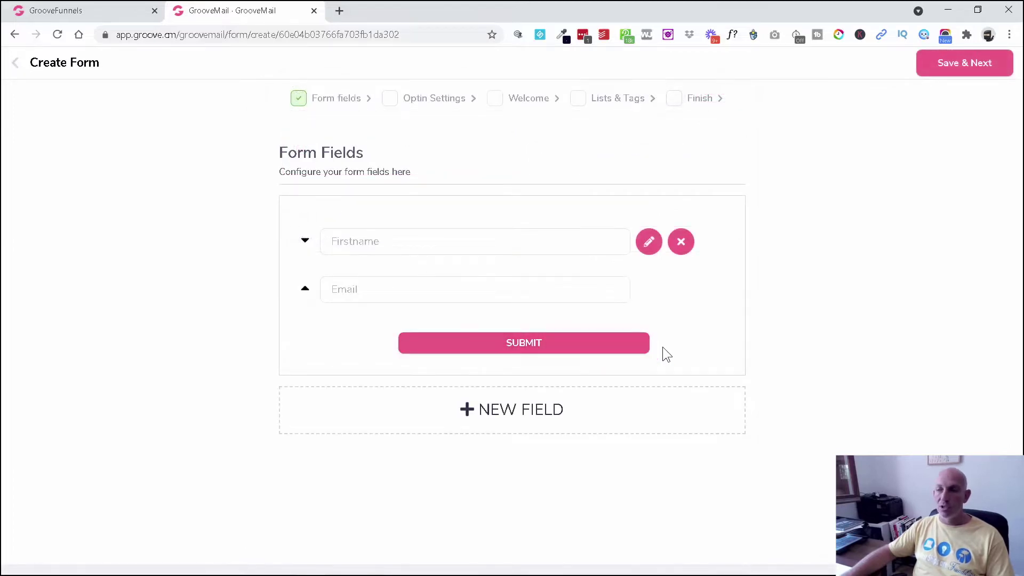
- Review the New Field options without adding a field, then save the fields and continue to Optin Settings
click(527, 418)
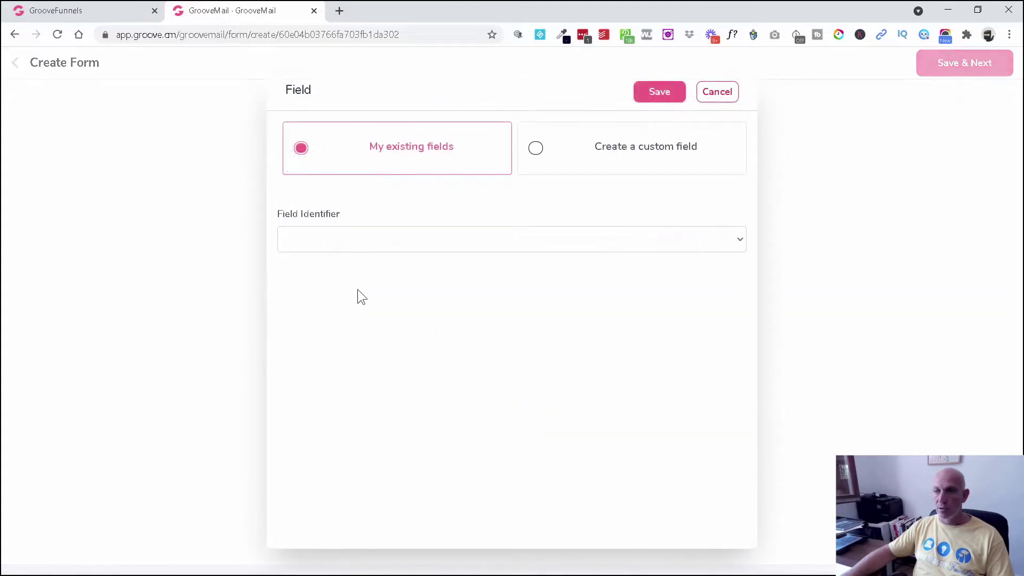
click(411, 241)
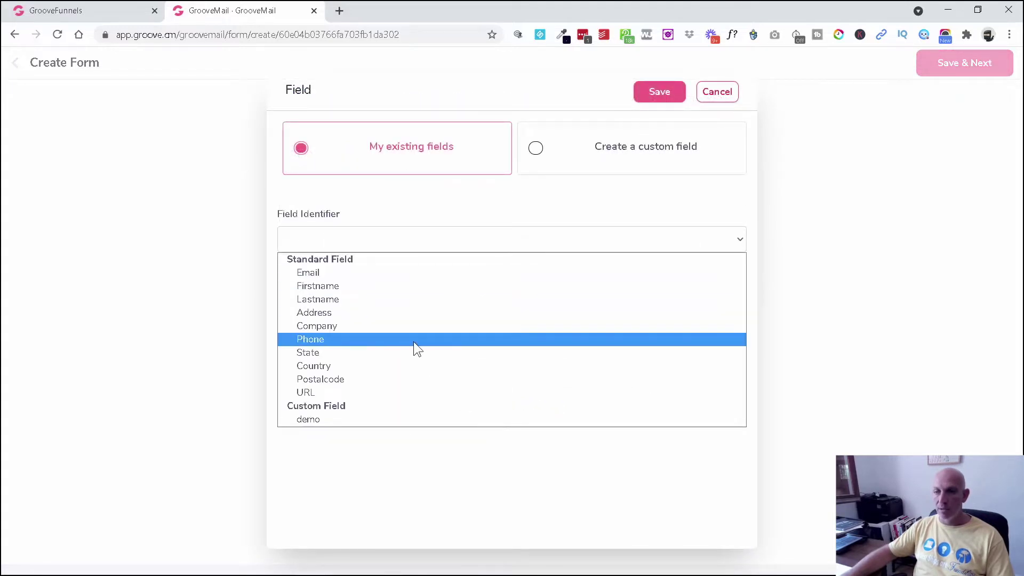
click(541, 148)
click(542, 148)
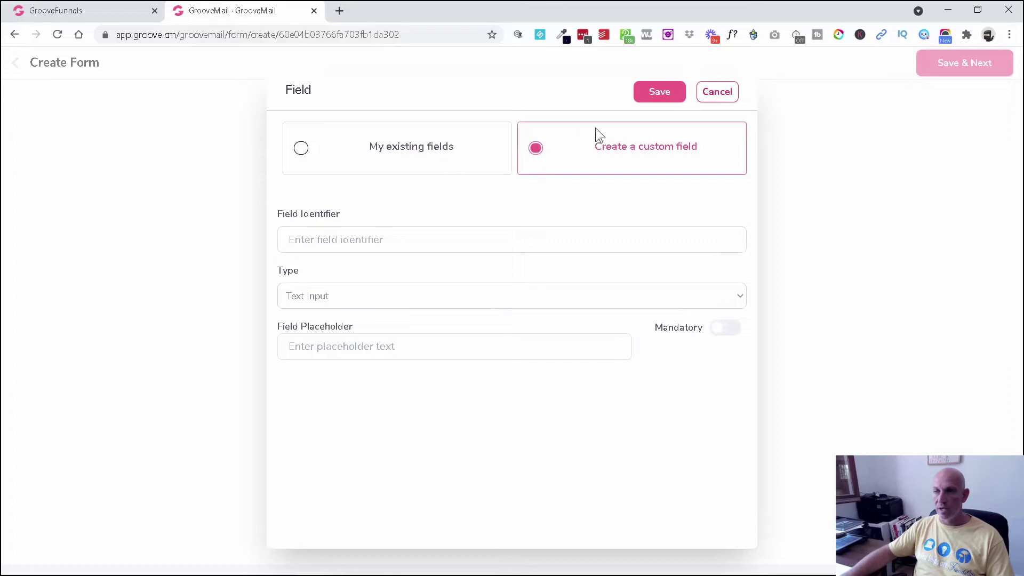
click(717, 91)
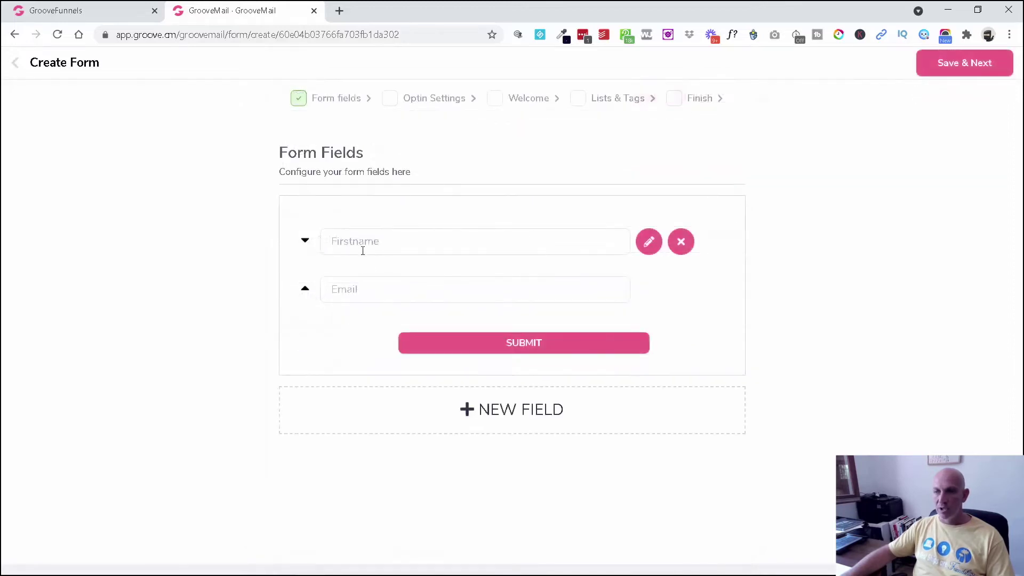
click(963, 64)
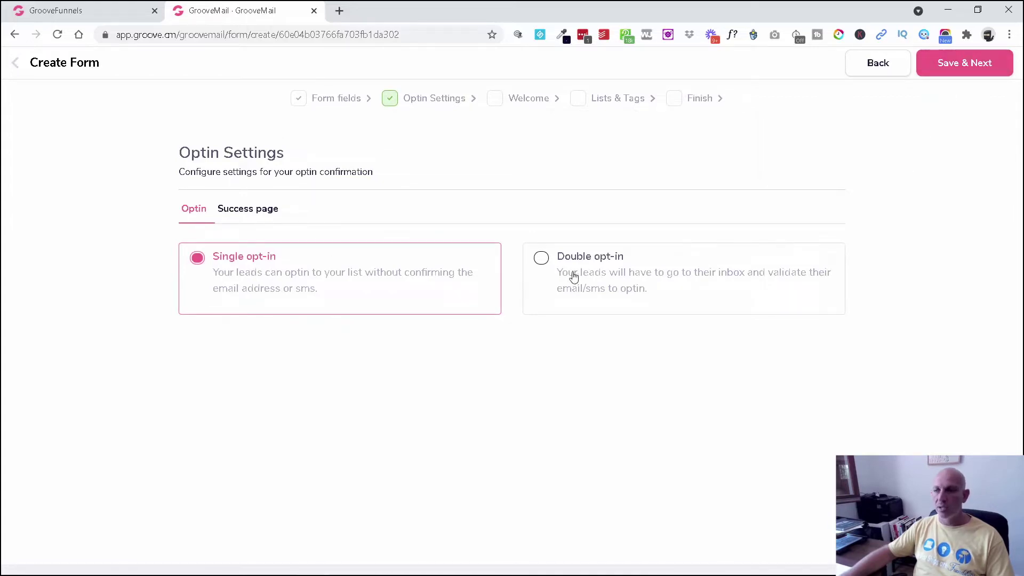
click(249, 210)
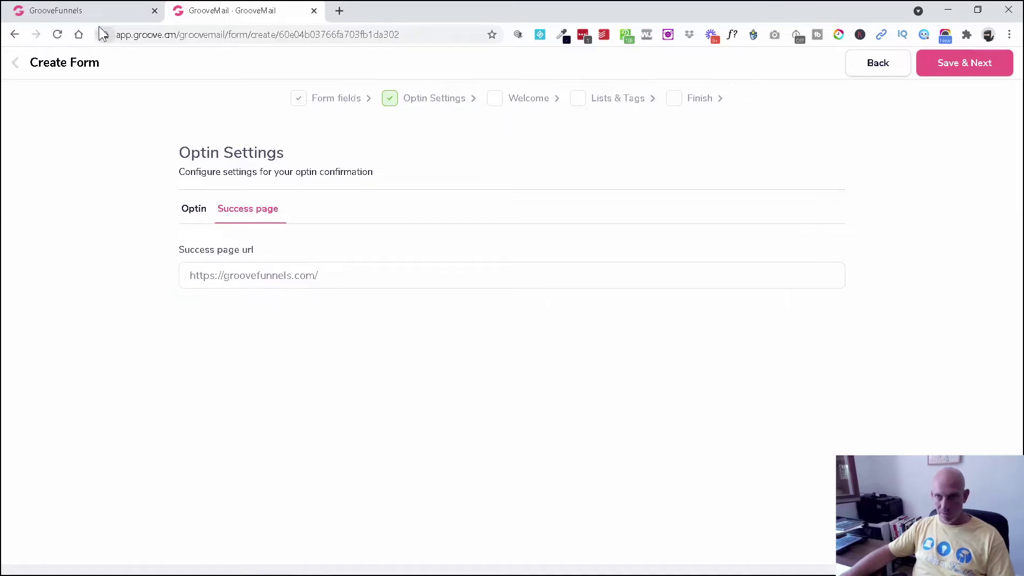
click(97, 12)
- Copy the One More Step page's current published link and return to the GrooveMail form
click(21, 187)
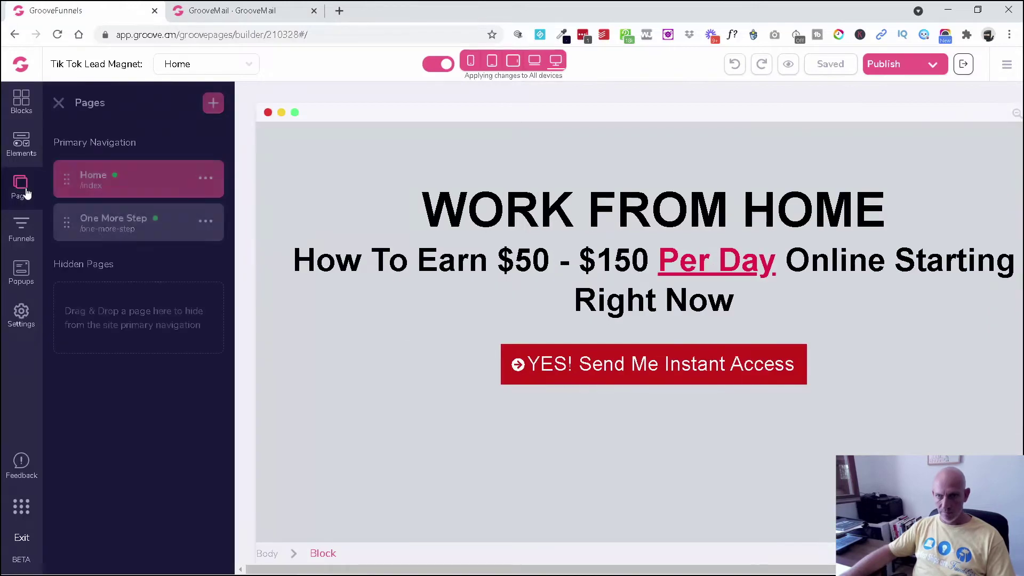
click(135, 220)
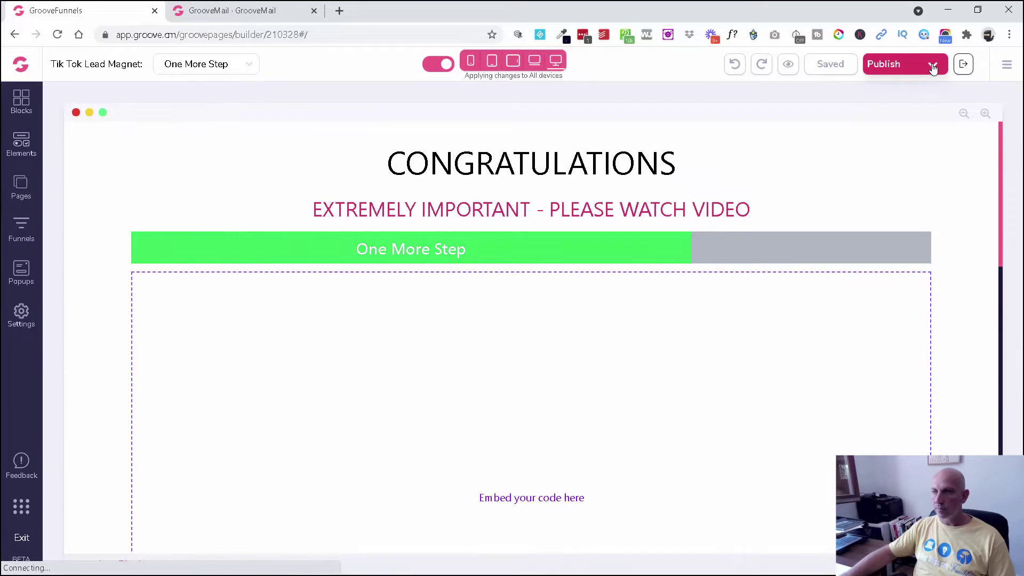
click(933, 65)
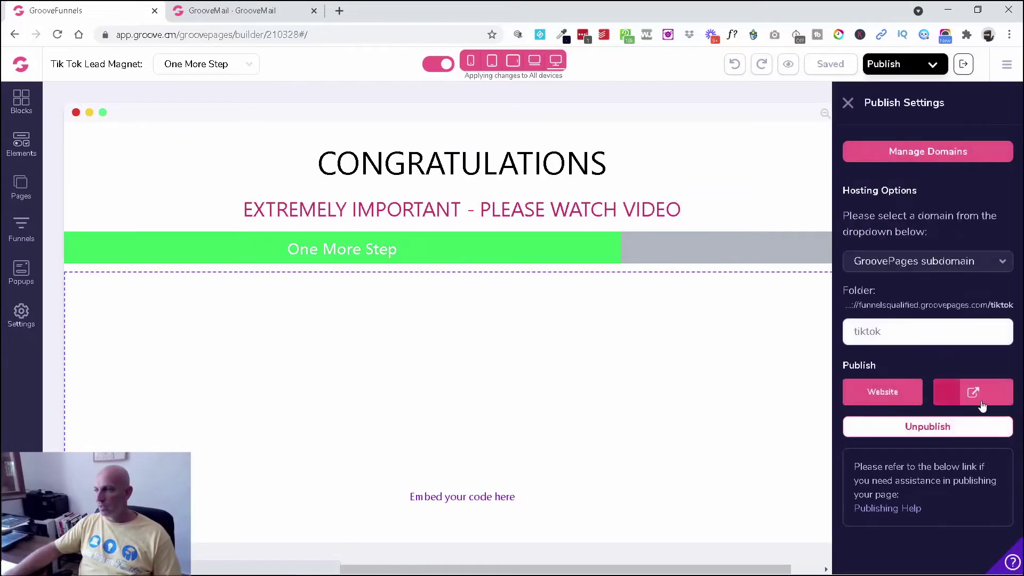
click(999, 394)
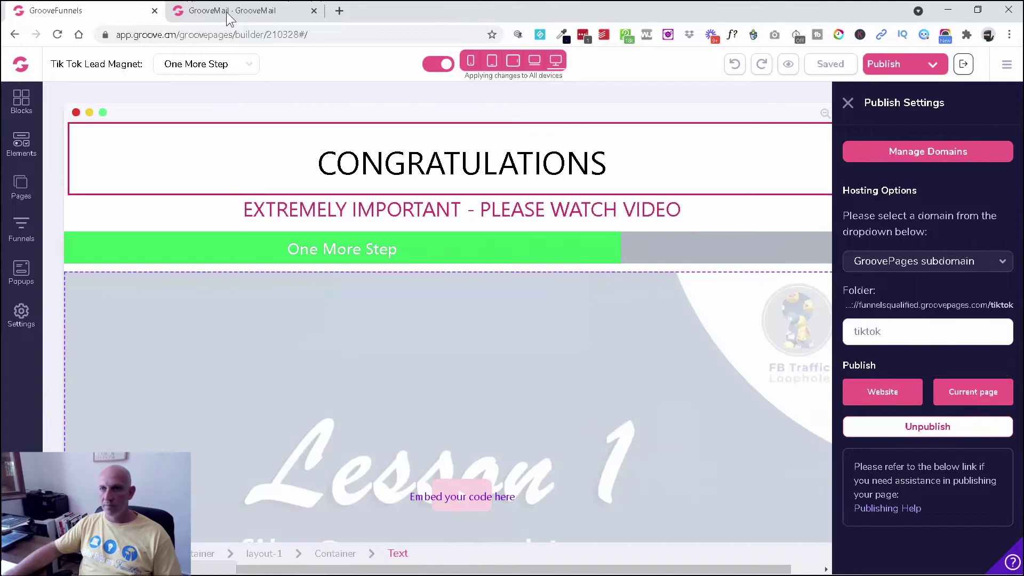
click(229, 15)
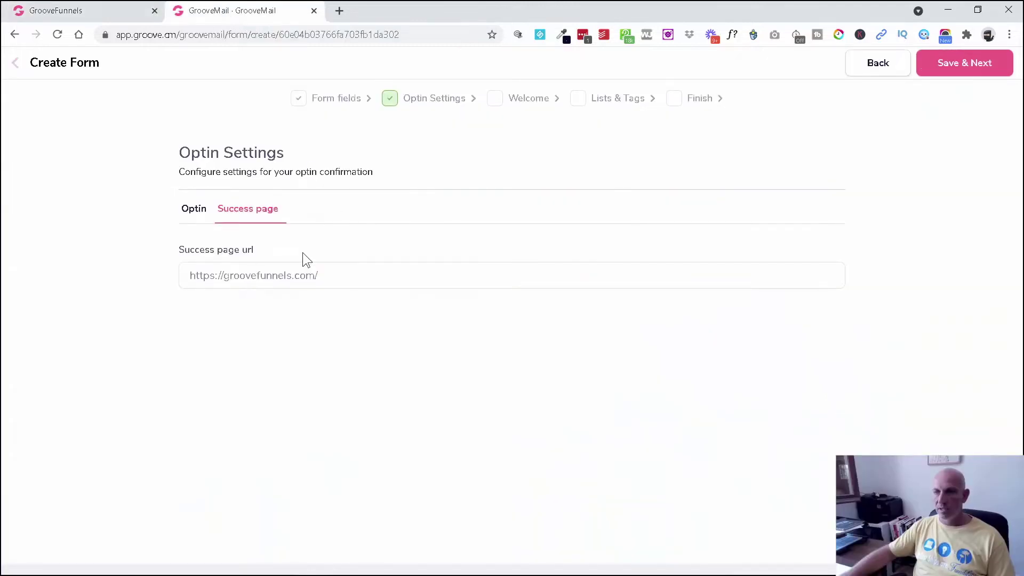
key(ctrl+a)
key(ctrl+v)
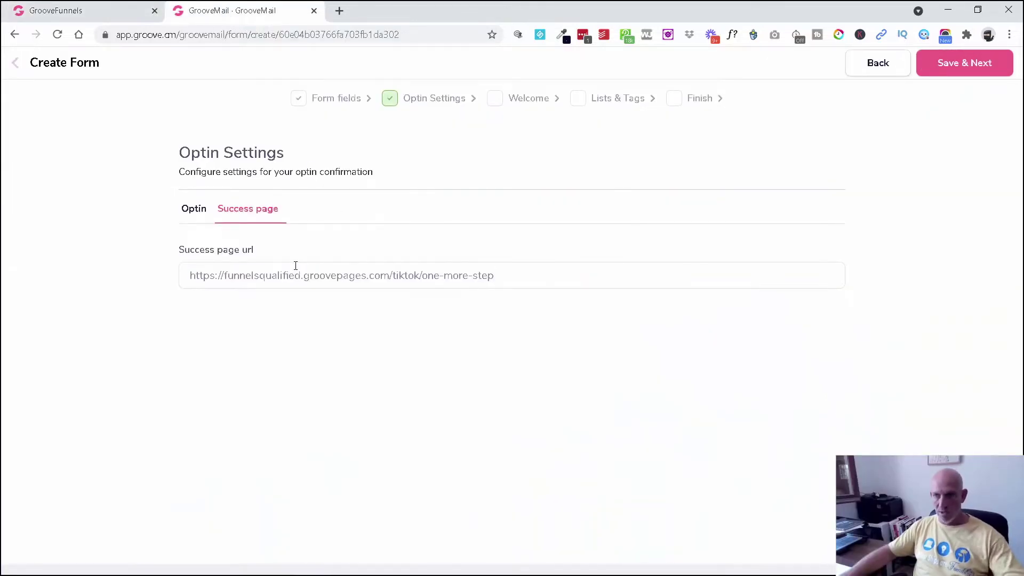
click(968, 66)
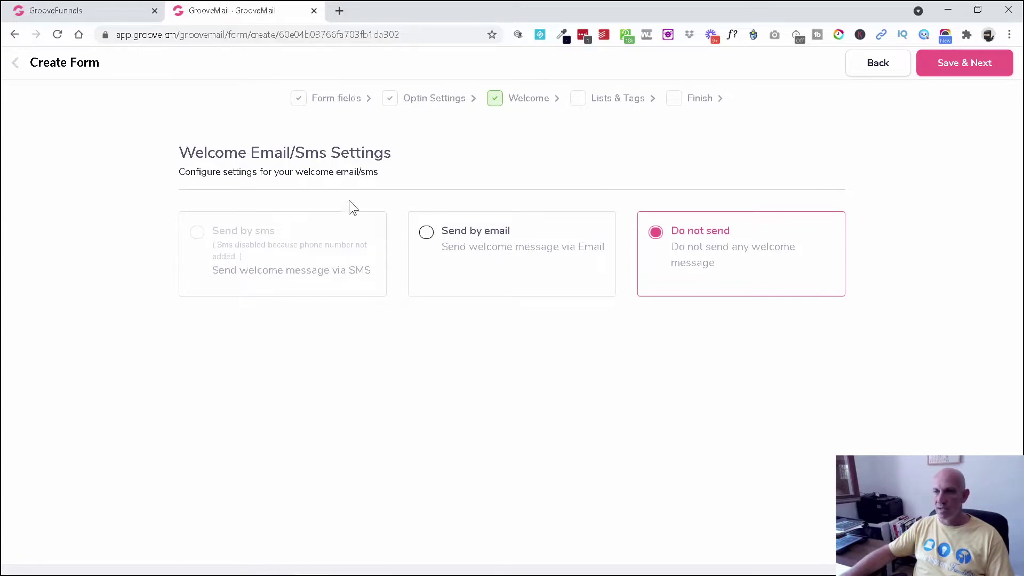
click(426, 235)
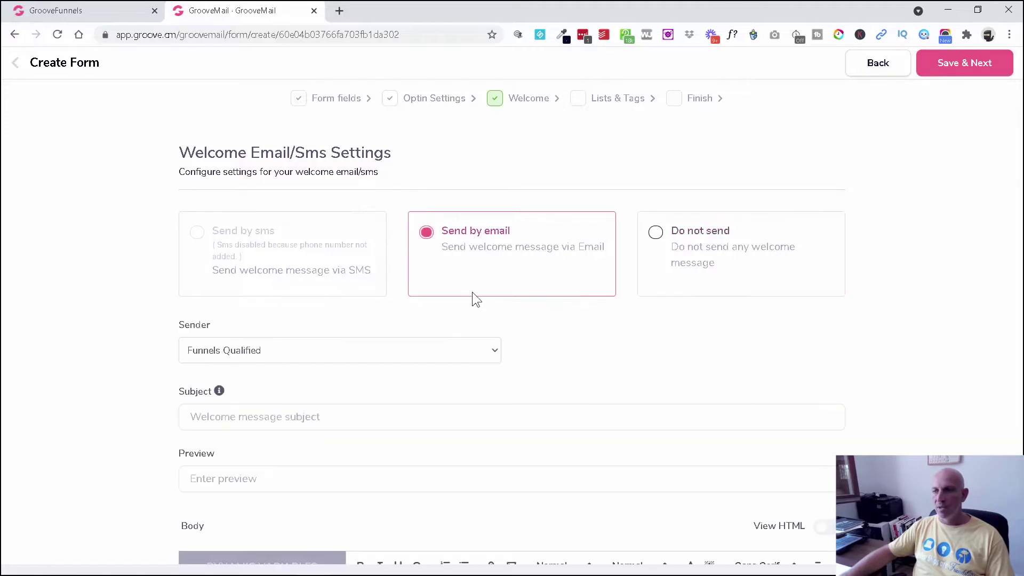
- Paste 'As you requested...Challenge based cheat sheet' into the welcome email Subject field
scroll(124, 312, down, 3)
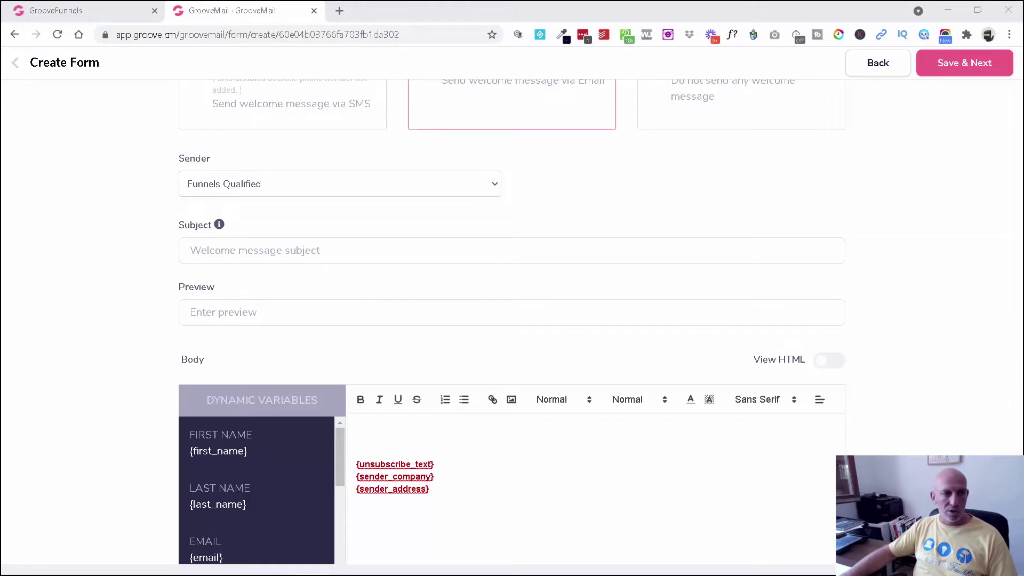
click(241, 254)
key(ctrl+v)
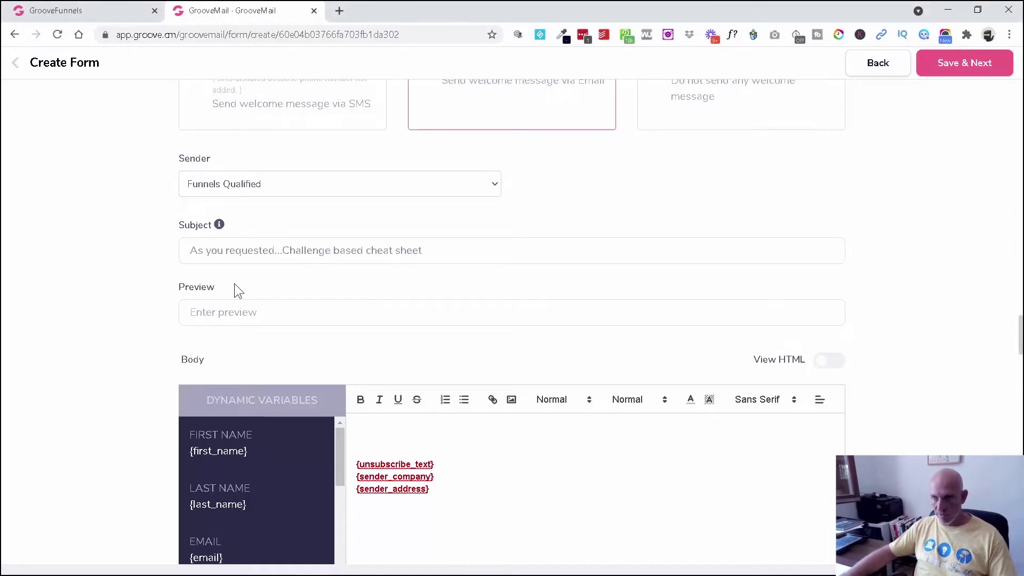
scroll(139, 278, down, 3)
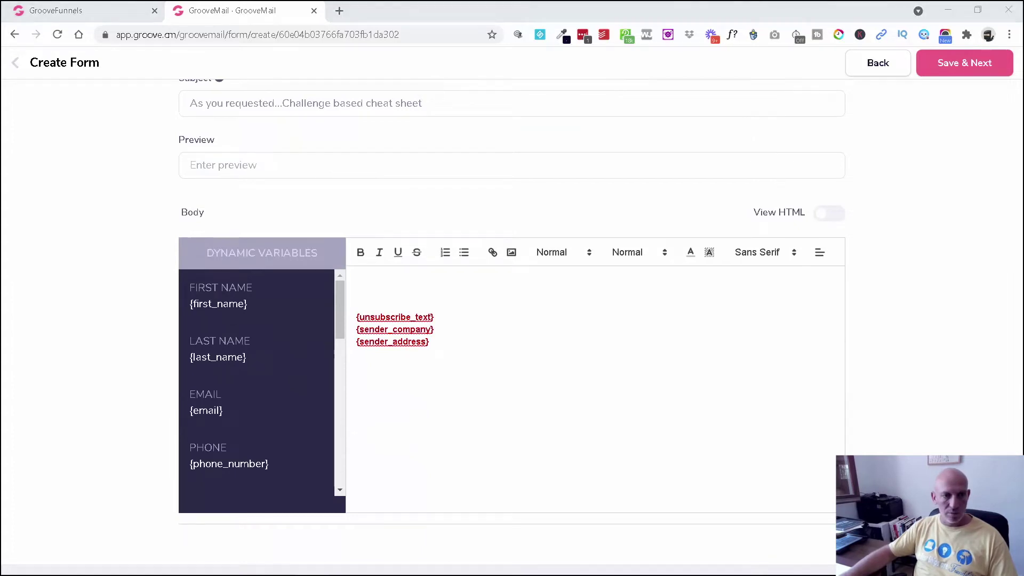
right_click(372, 276)
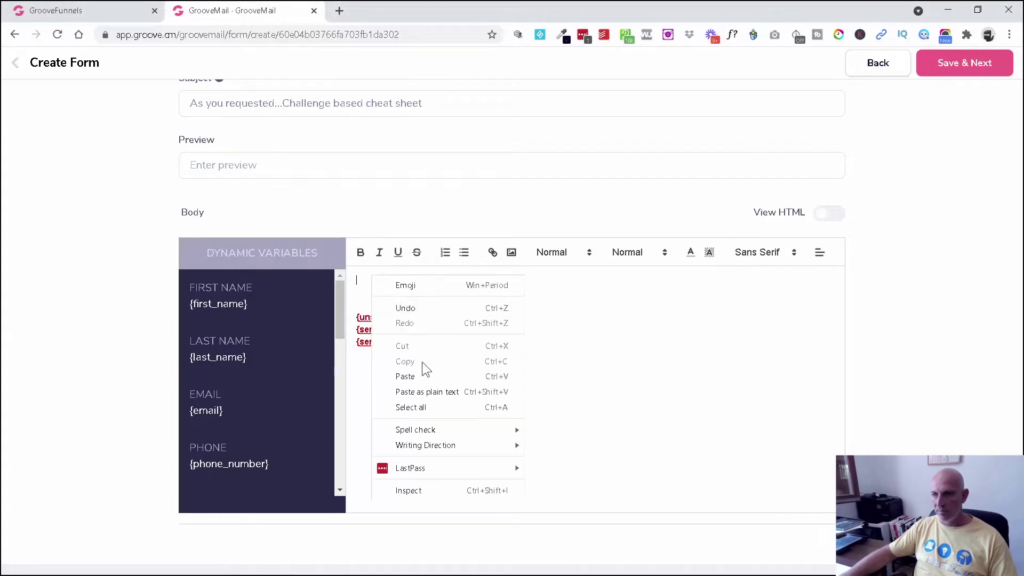
- Paste the welcome email text into the Body as plain text and delete two blank lines near the end
click(429, 392)
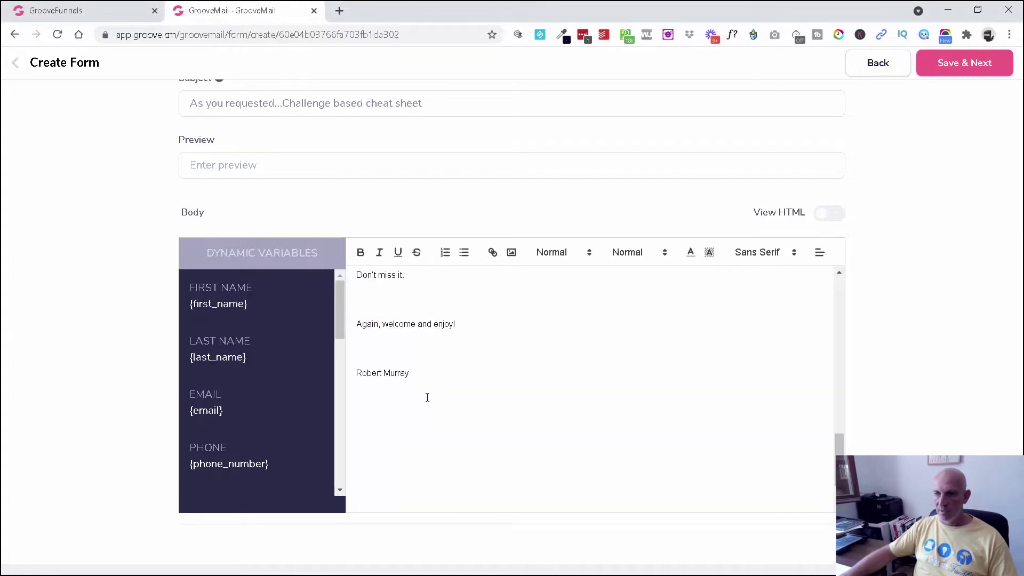
click(383, 347)
key(BackSpace)
click(375, 295)
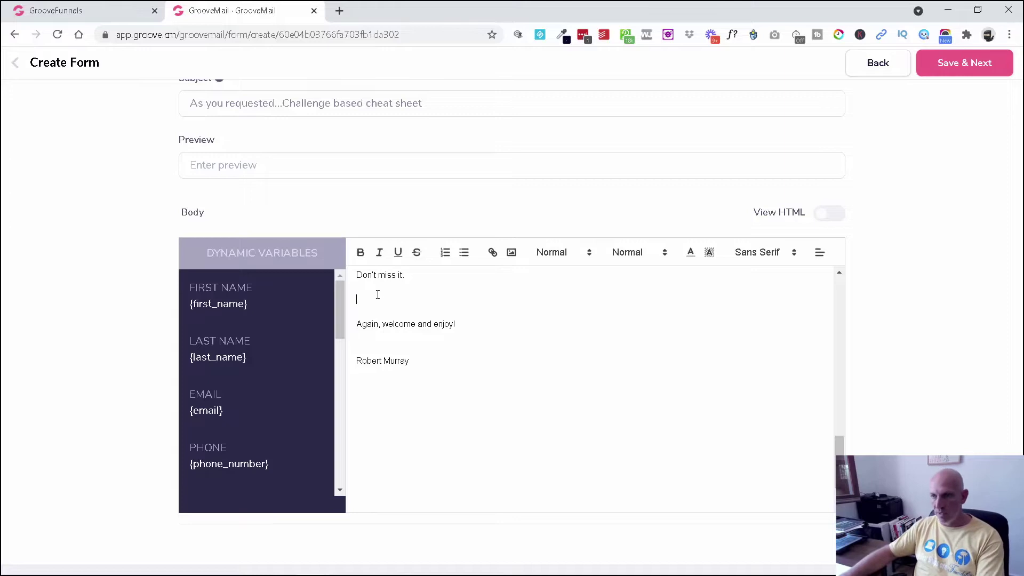
key(BackSpace)
key(BackSpace)
- Remove the extra blank lines between the remaining paragraphs, from the greeting down to 'Like us on Facebook'
scroll(398, 359, up, 5)
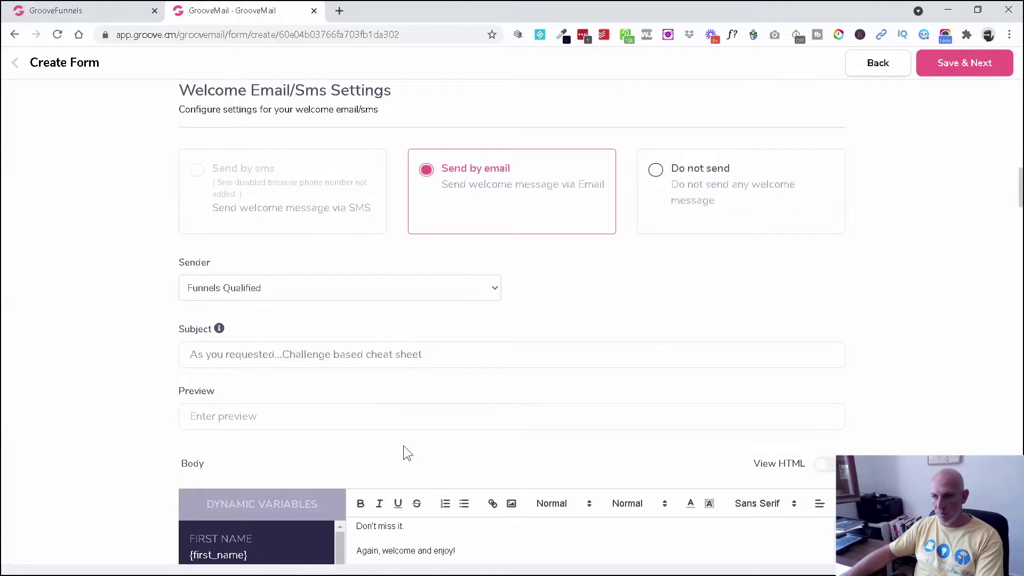
scroll(860, 356, down, 5)
drag(840, 452, 825, 303)
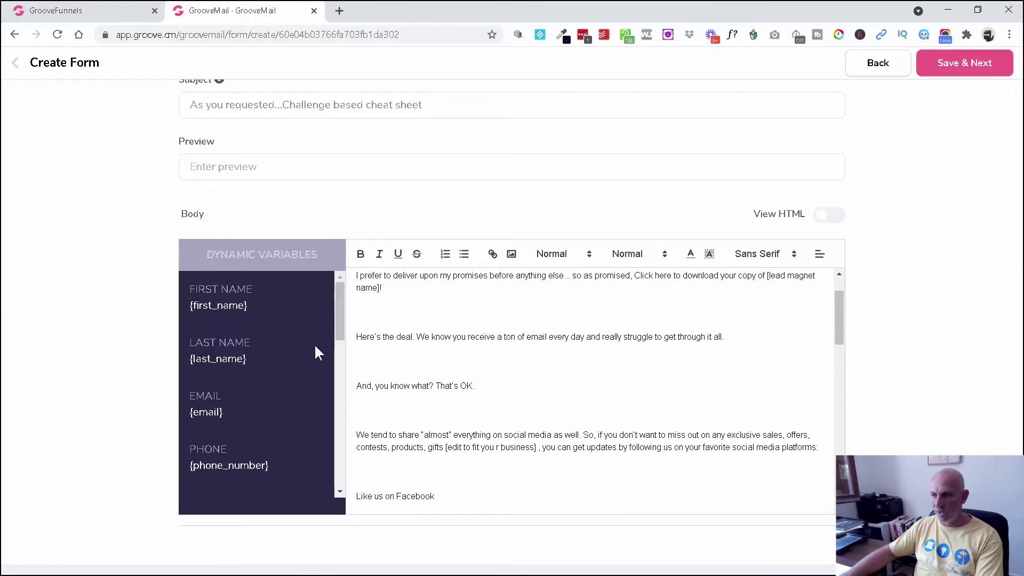
click(379, 357)
key(BackSpace)
key(BackSpace)
click(373, 318)
key(BackSpace)
key(BackSpace)
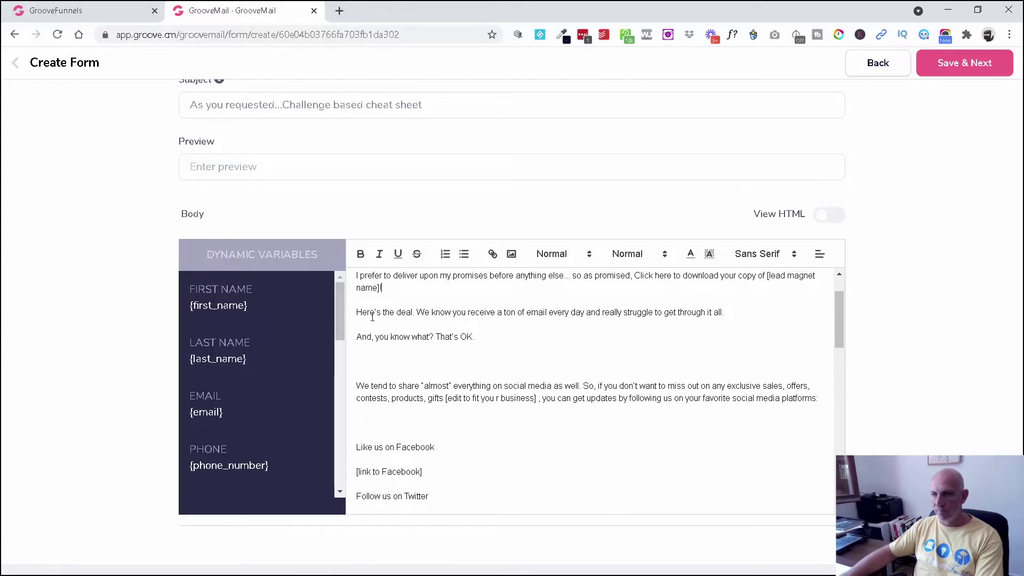
click(377, 366)
key(BackSpace)
key(BackSpace)
click(378, 400)
key(BackSpace)
key(BackSpace)
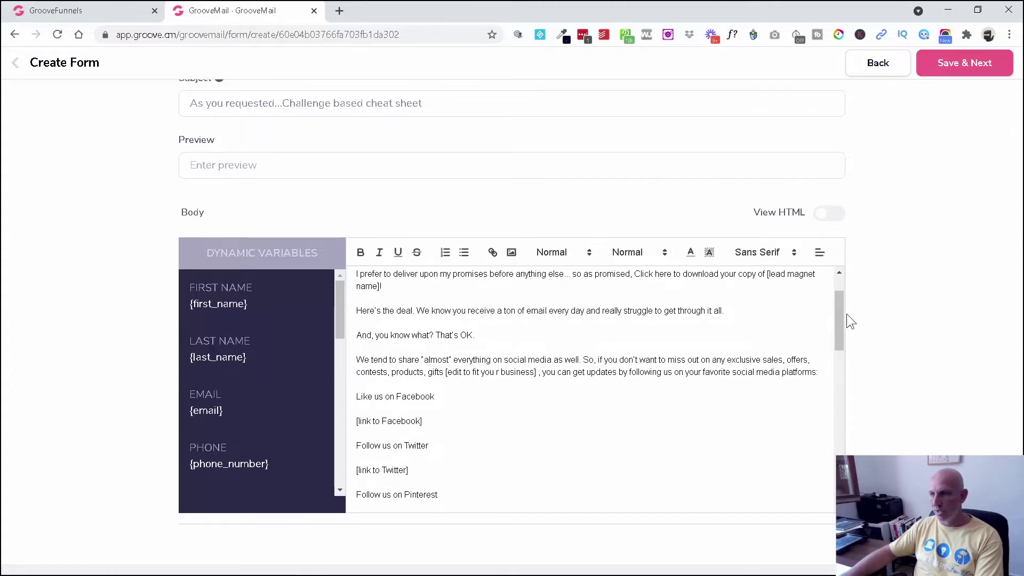
drag(840, 312, 837, 296)
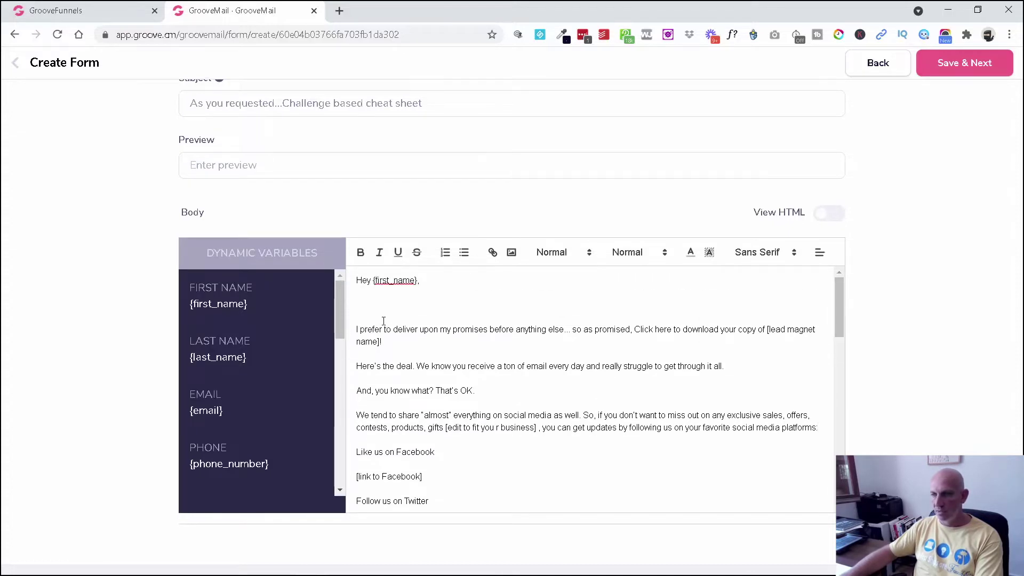
click(383, 320)
key(BackSpace)
key(BackSpace)
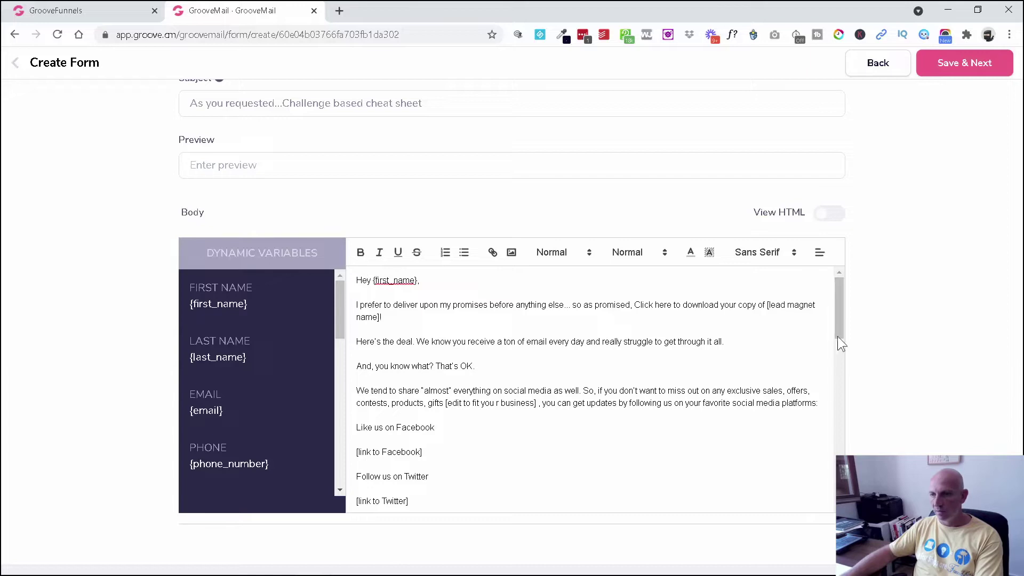
- Replace the greeting's typed {first_name} with an inserted first name variable and delete the duplicate
scroll(840, 341, down, 2)
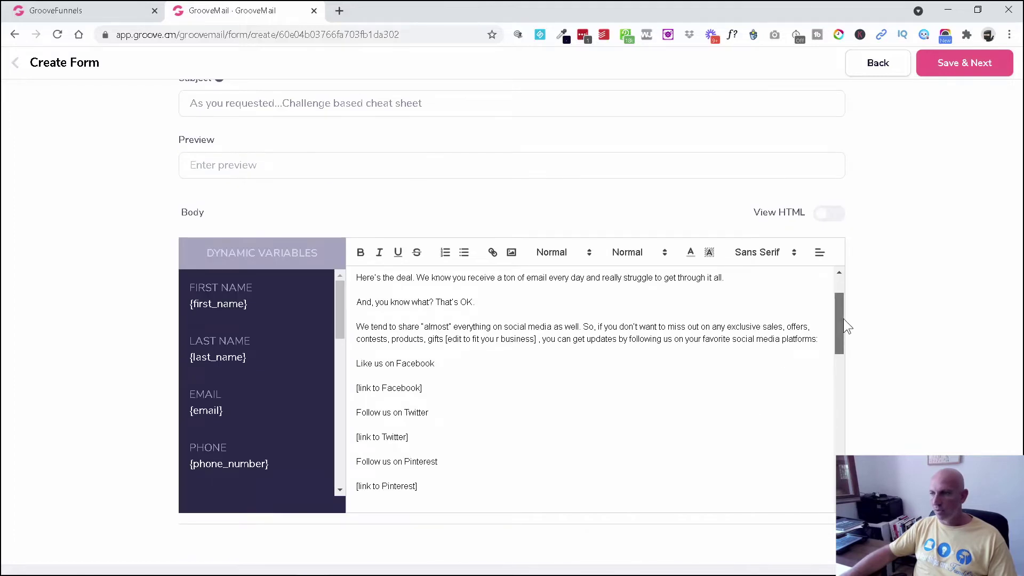
scroll(840, 320, up, 2)
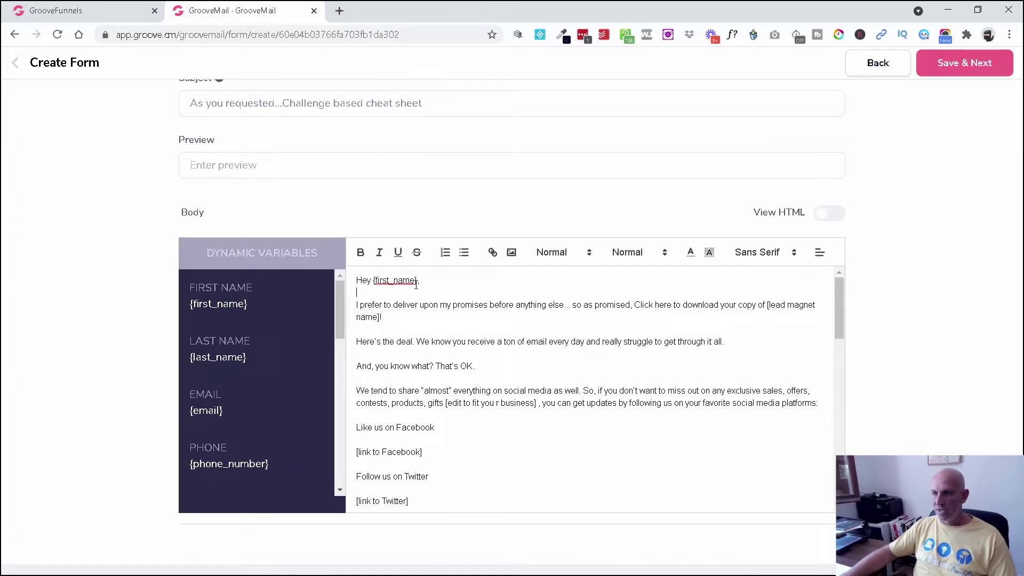
drag(419, 280, 396, 280)
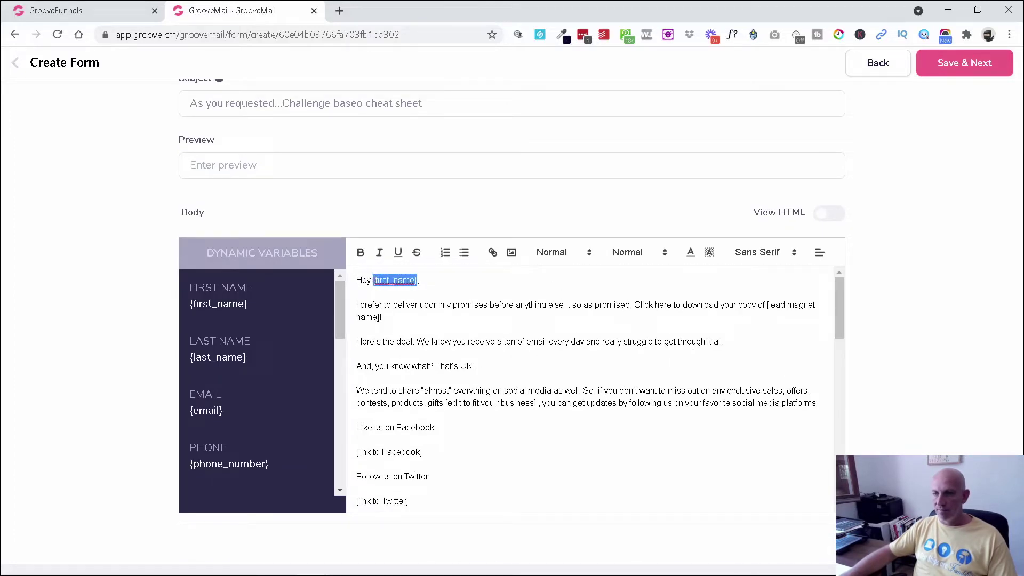
click(239, 305)
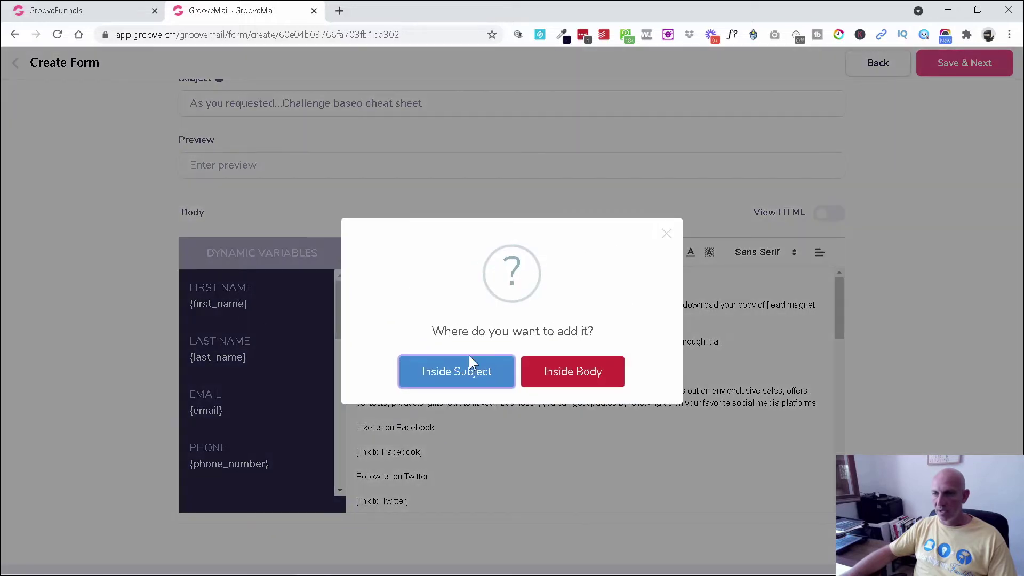
click(567, 379)
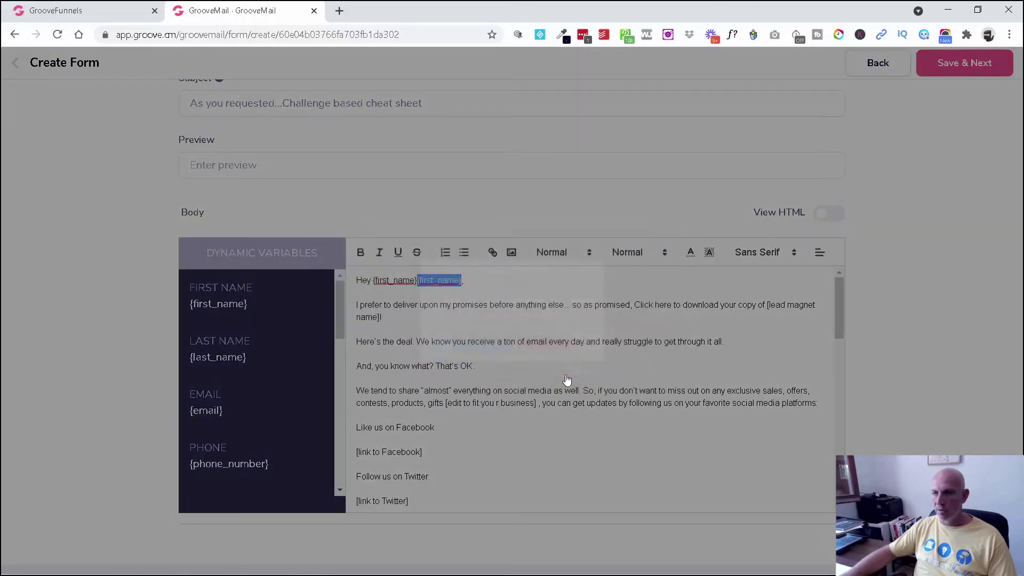
click(416, 281)
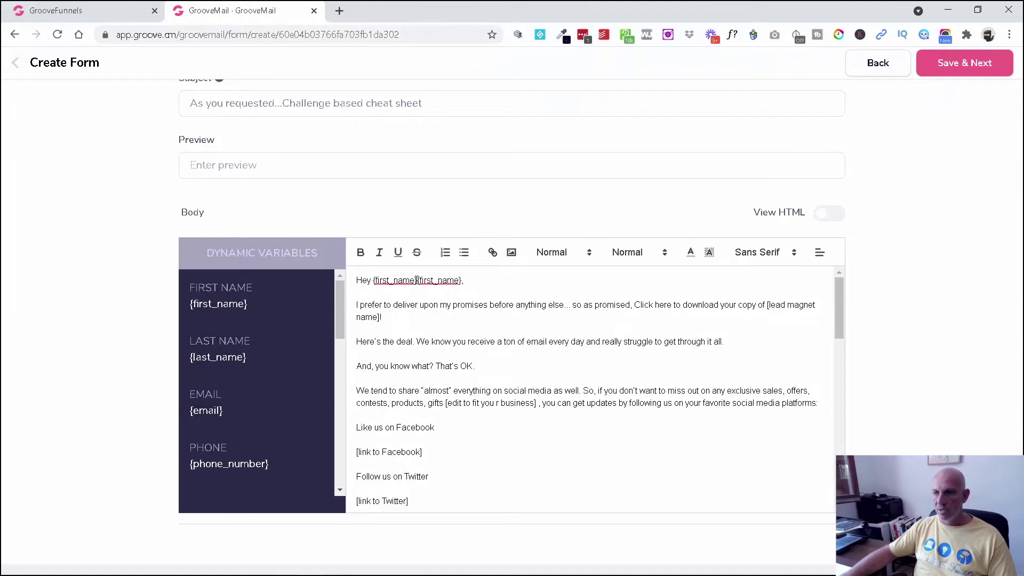
drag(414, 283, 381, 287)
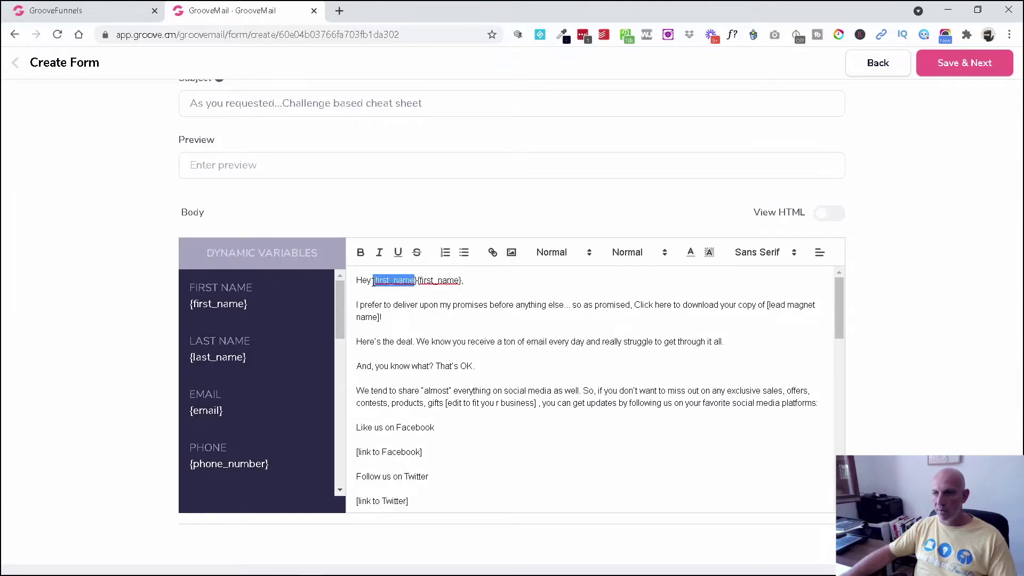
key(BackSpace)
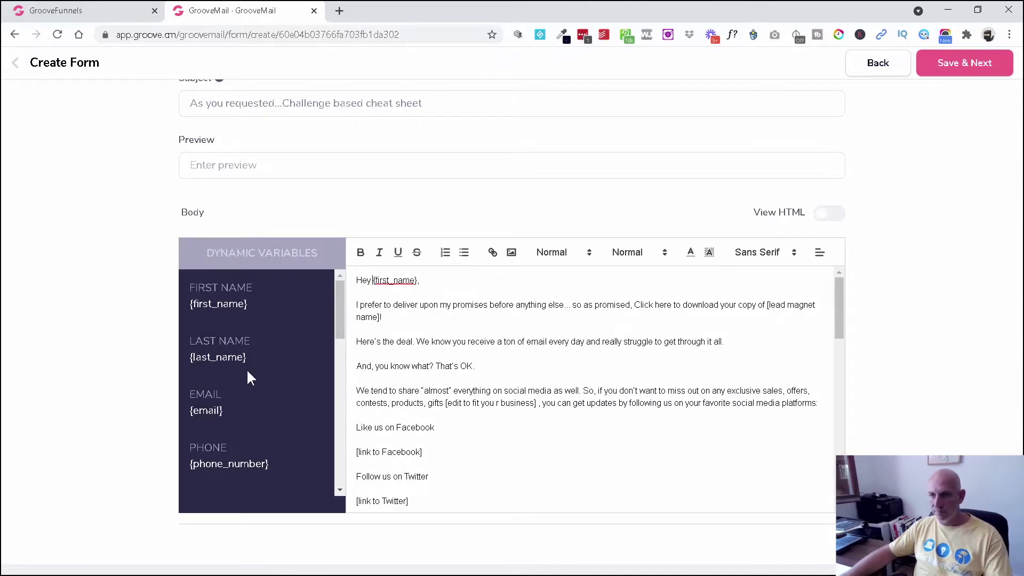
drag(342, 328, 352, 260)
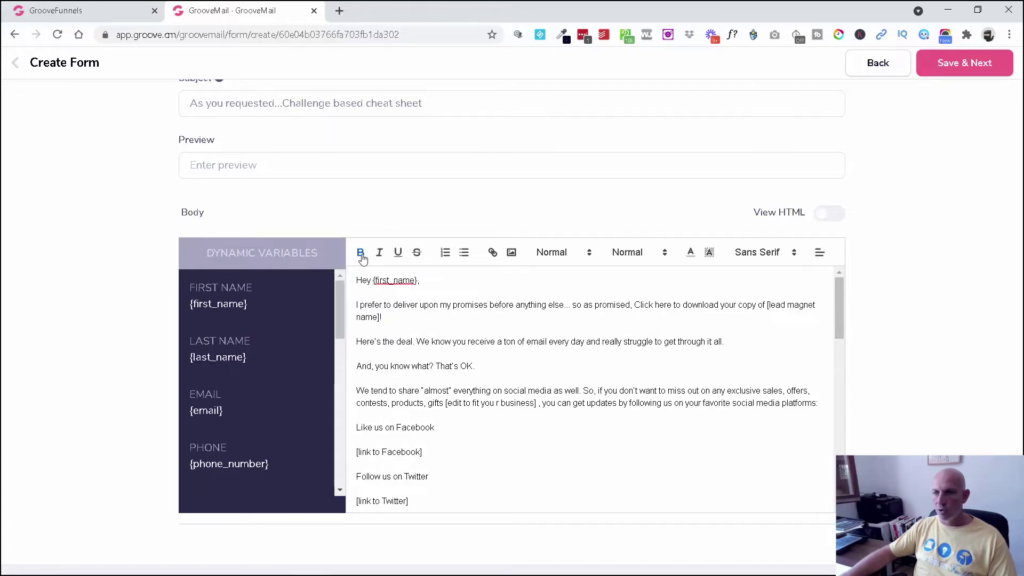
- Review the text size, heading and font options, keep Funnels Qualified as sender, and save the email
click(573, 257)
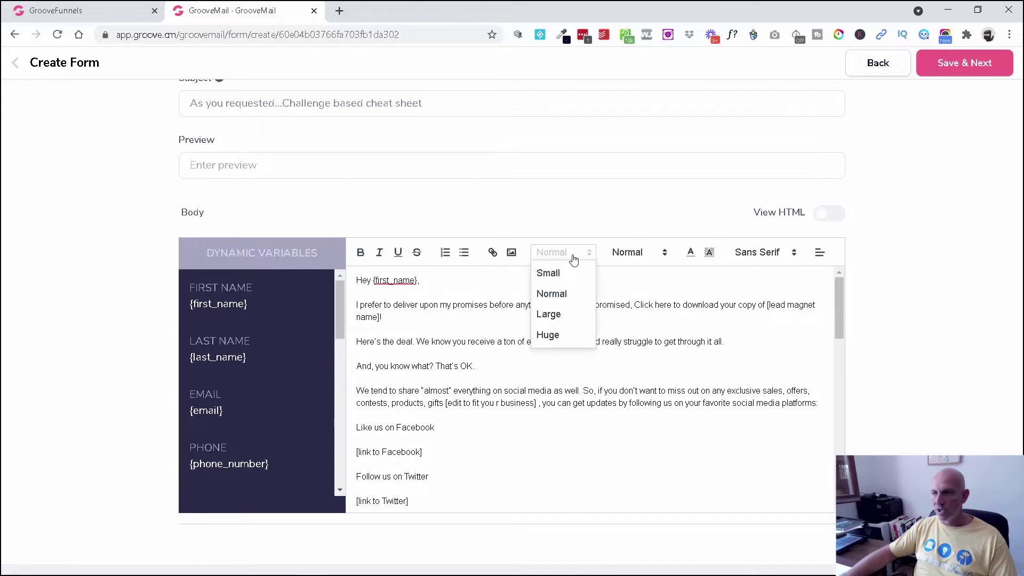
click(619, 256)
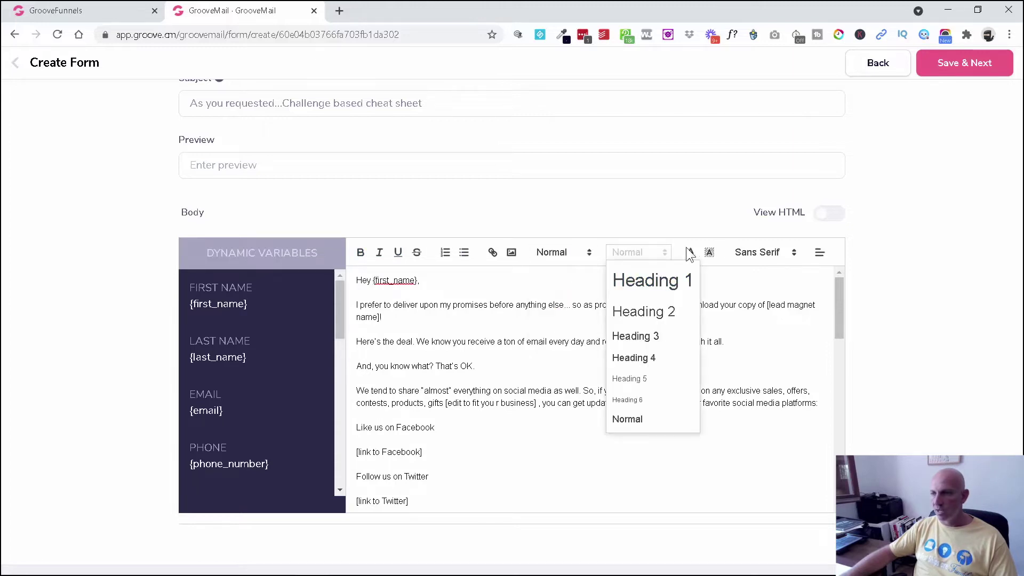
click(794, 254)
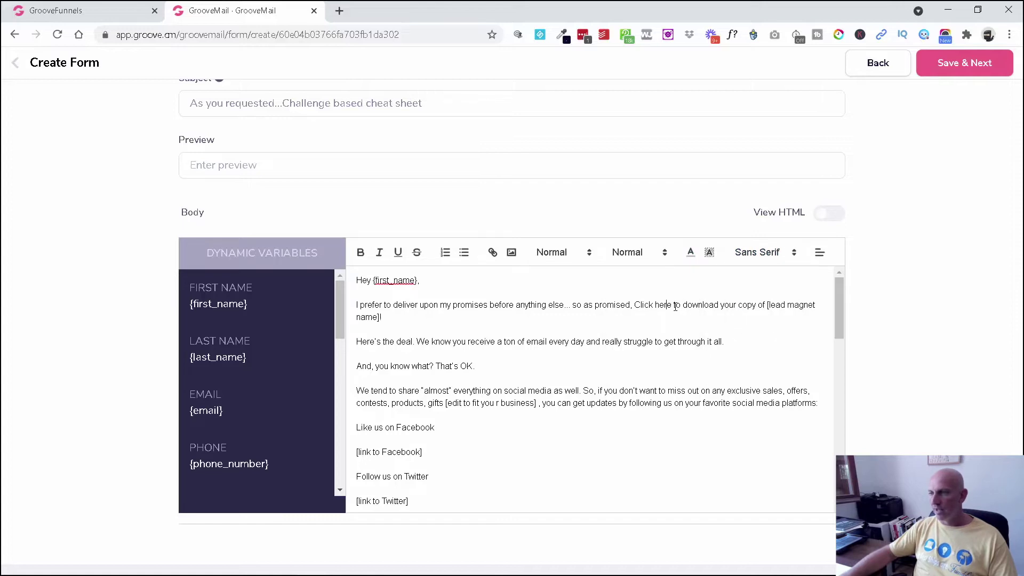
scroll(905, 295, up, 5)
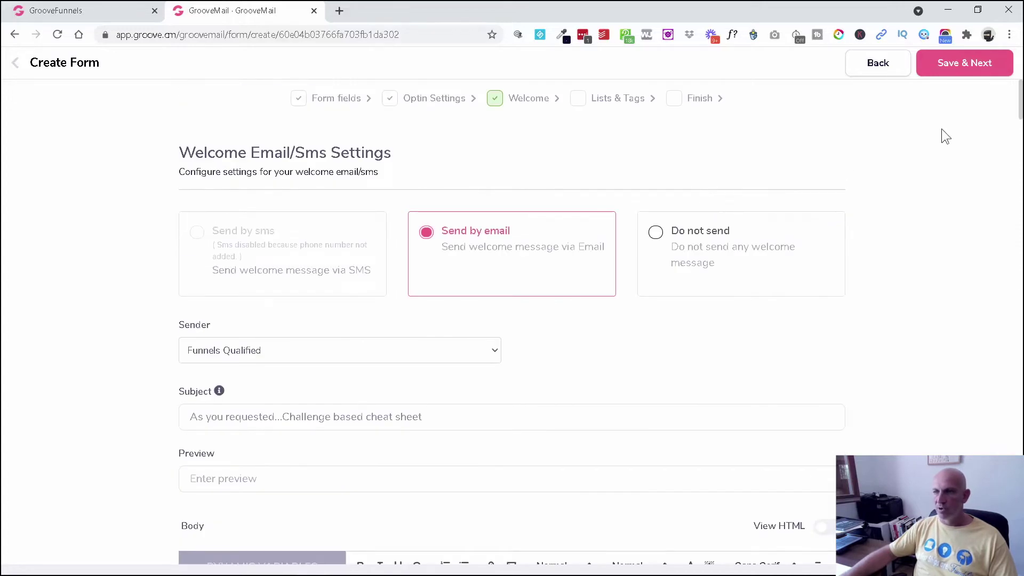
click(466, 356)
click(300, 382)
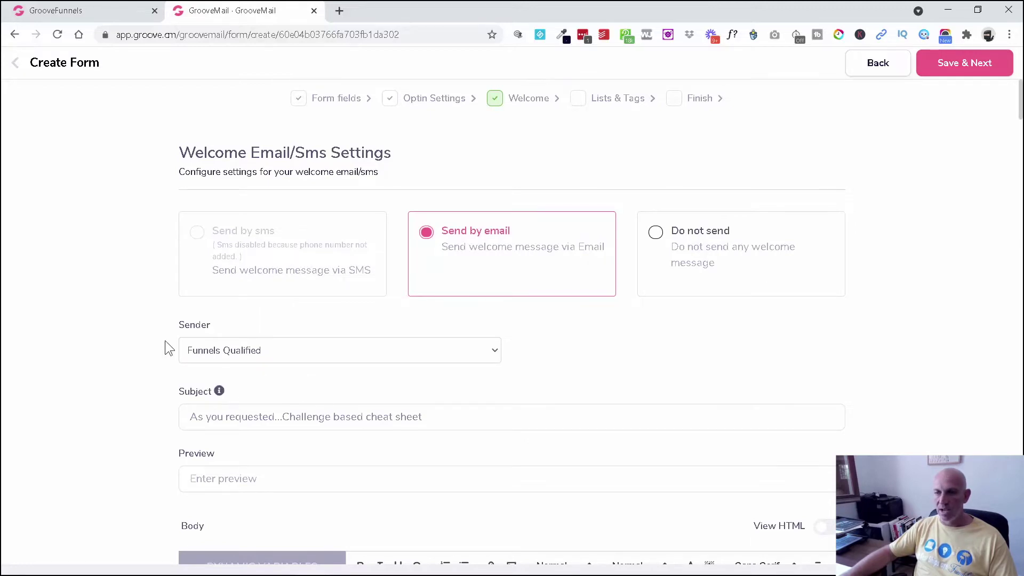
click(976, 63)
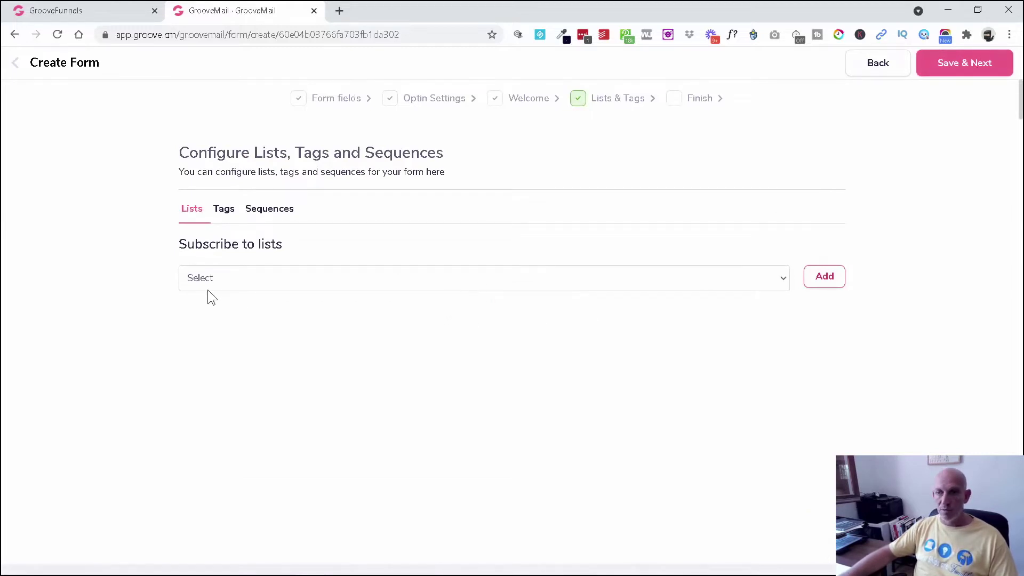
- Add the Default list to the form's subscriber lists
click(766, 278)
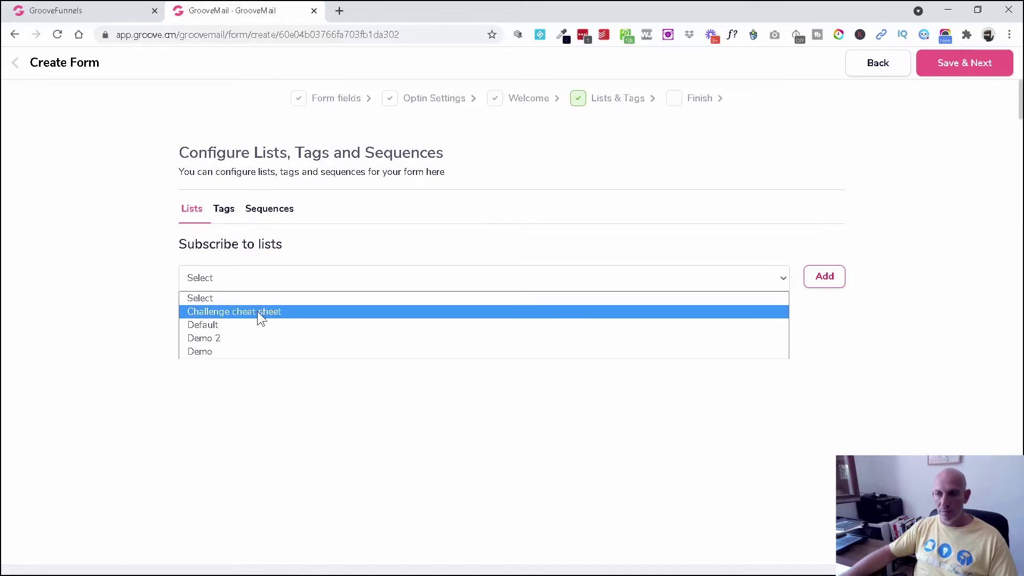
click(238, 325)
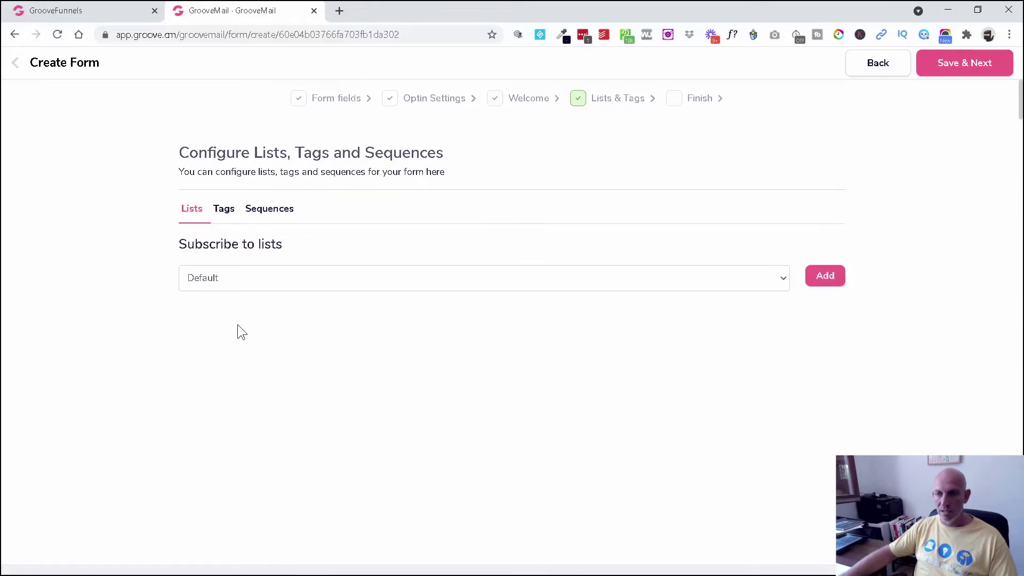
click(821, 277)
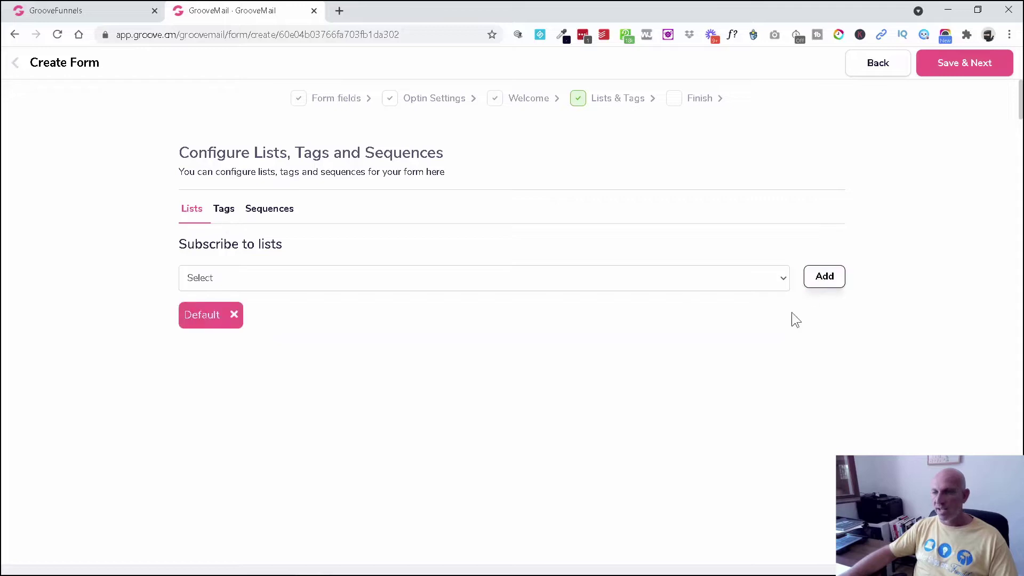
- Turn on tagging and add the Demo tag from the Demo TAG Category
click(225, 210)
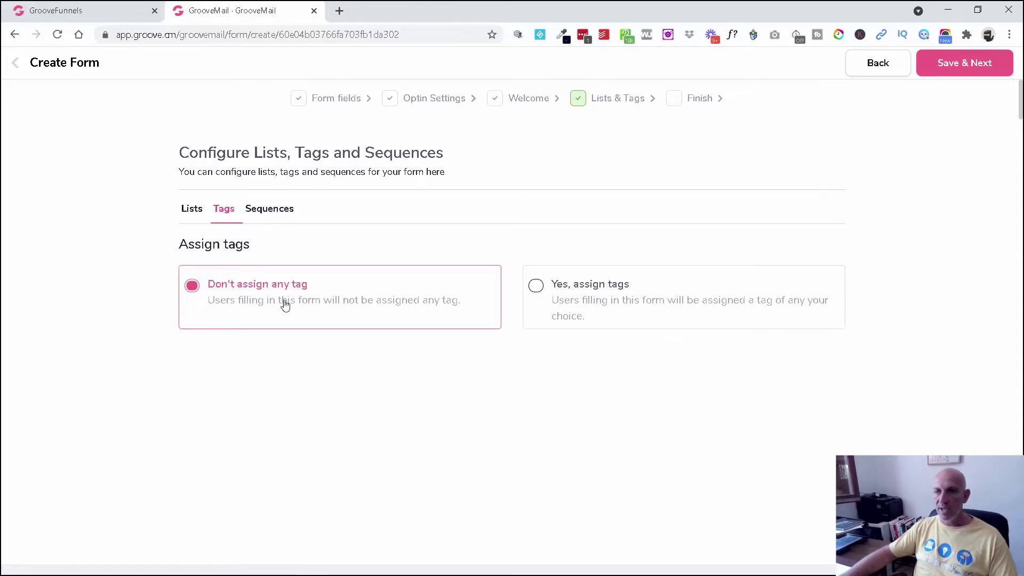
click(537, 286)
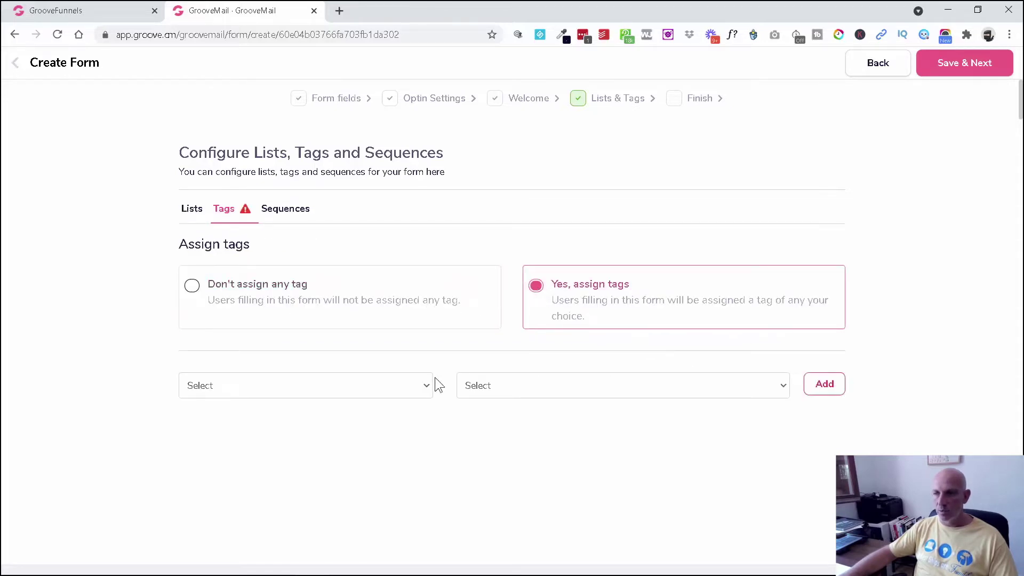
click(373, 394)
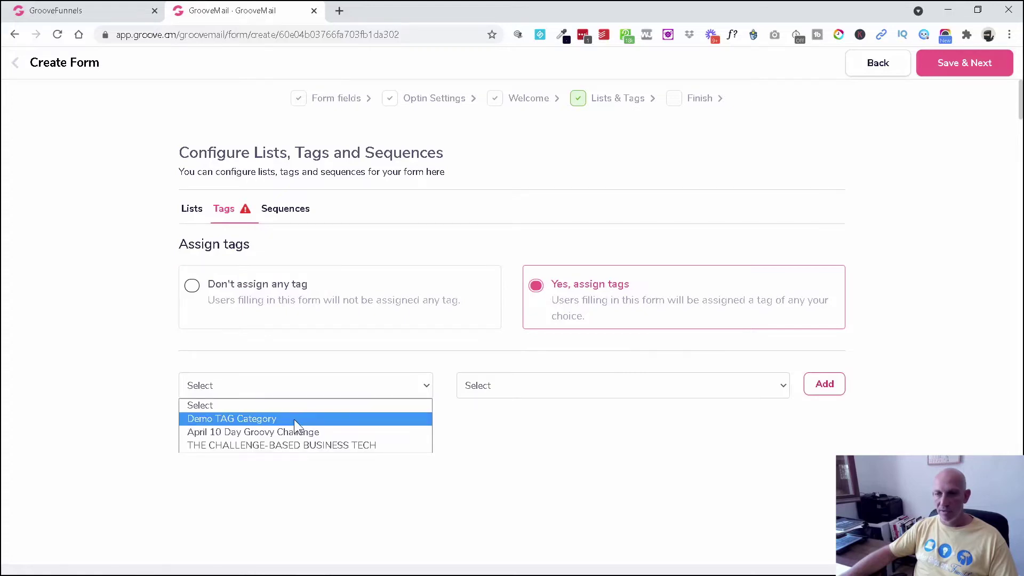
click(293, 419)
click(517, 394)
click(508, 419)
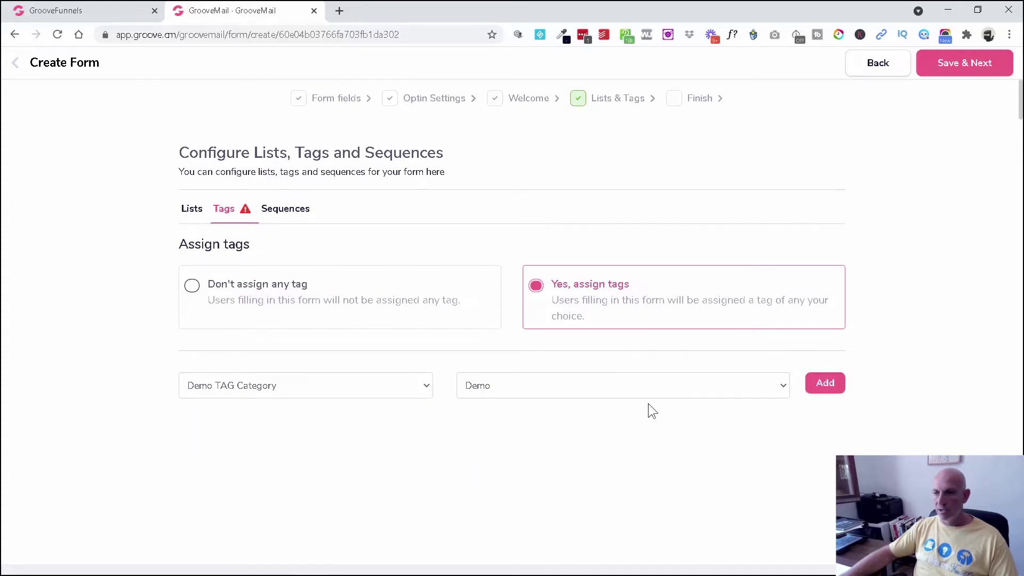
click(824, 384)
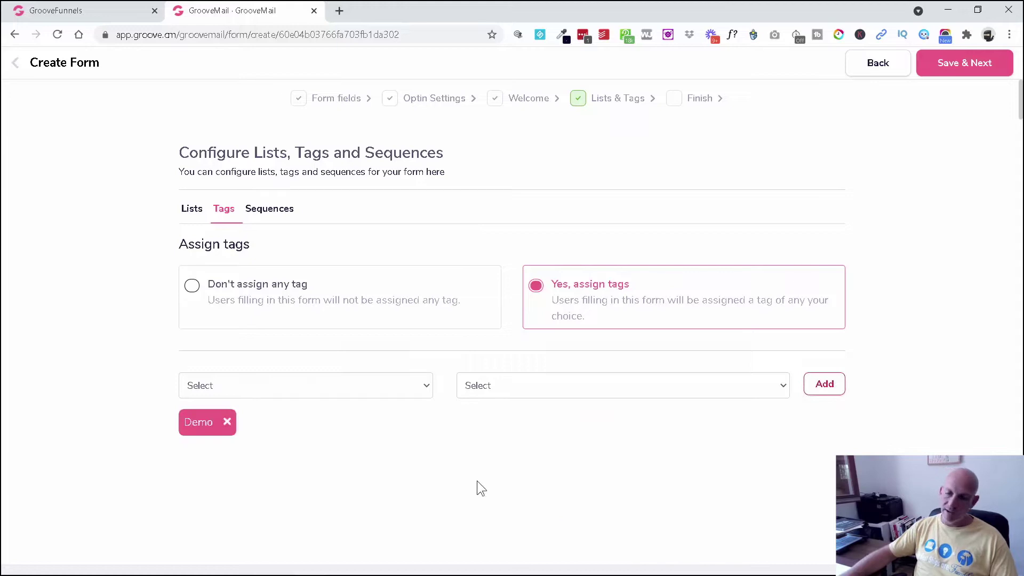
- Turn on sequence subscription and add the Demo sequence
click(274, 212)
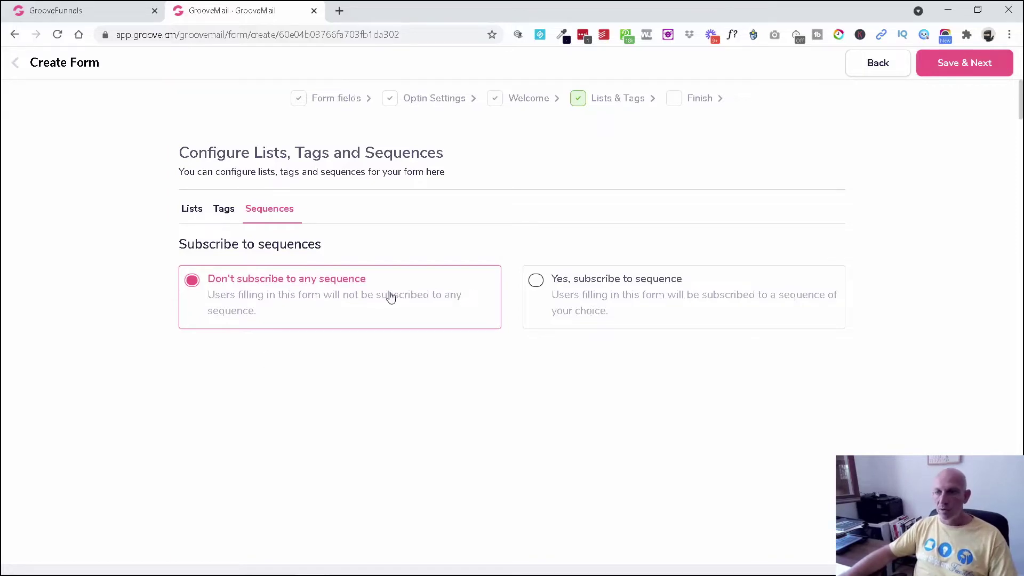
click(536, 280)
click(403, 376)
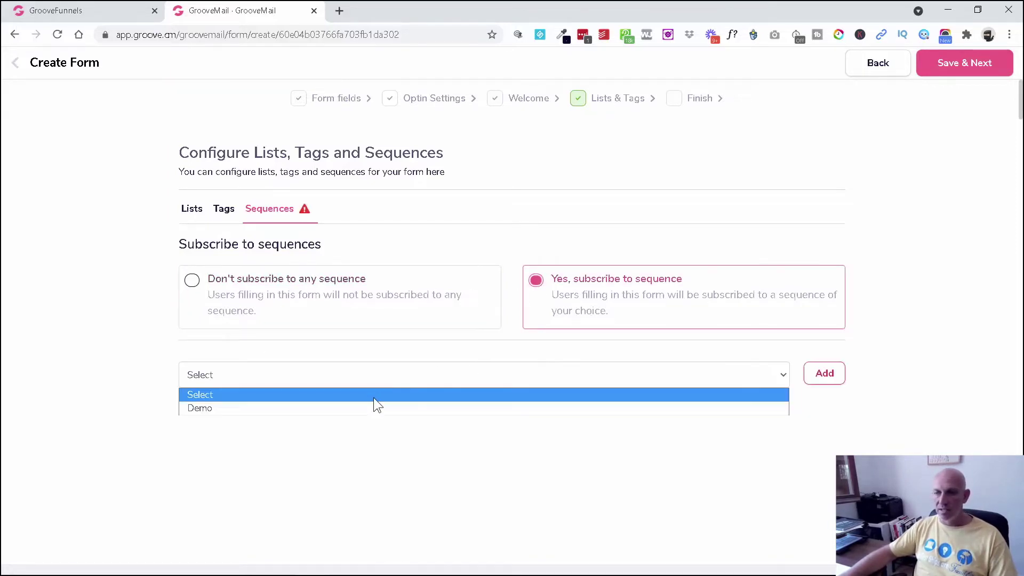
click(370, 408)
click(821, 376)
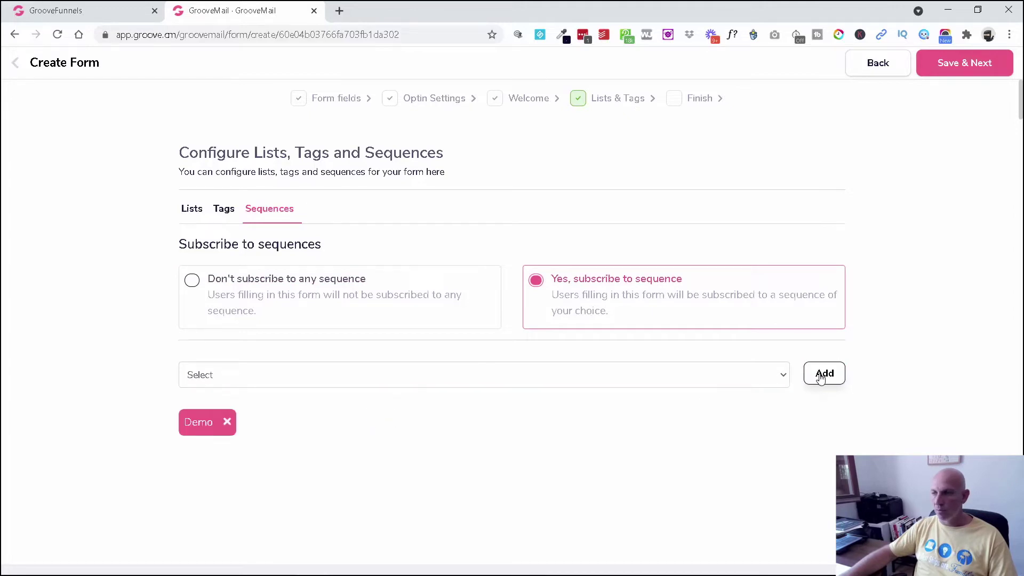
- Reach the Finish step, select all the Raw HTML embed code, and return to GroovePages
click(964, 65)
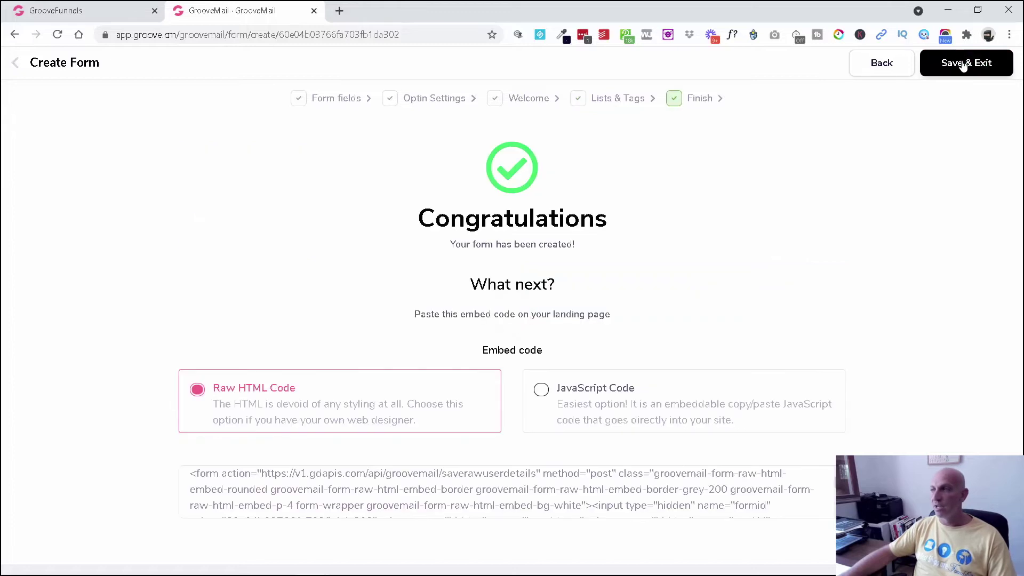
scroll(954, 267, down, 1)
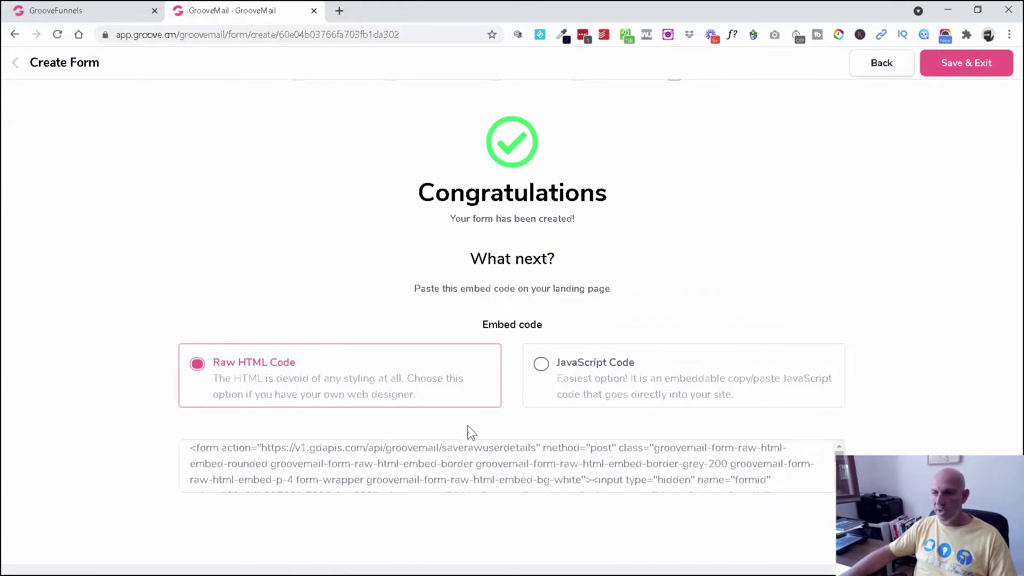
click(337, 463)
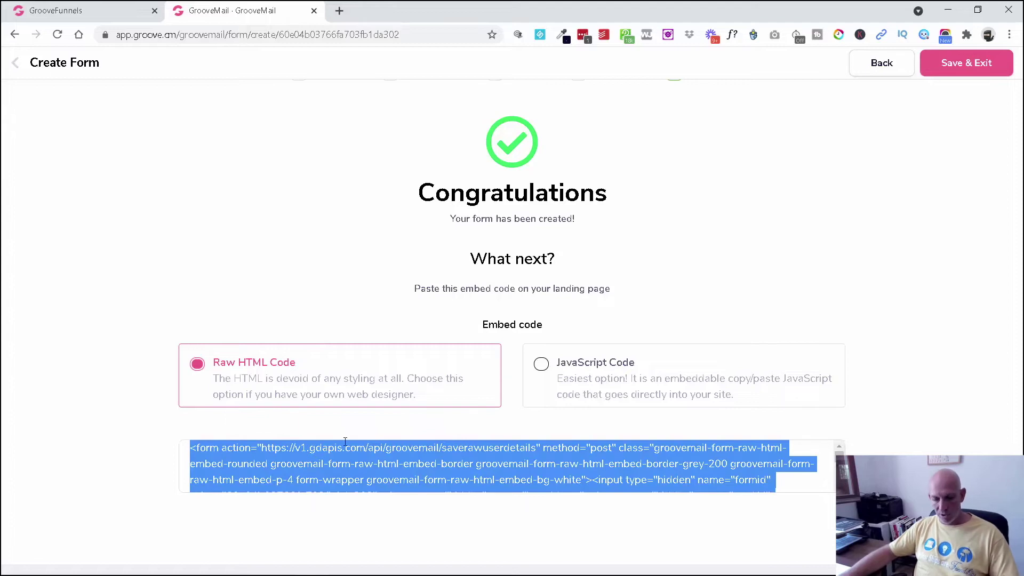
click(59, 12)
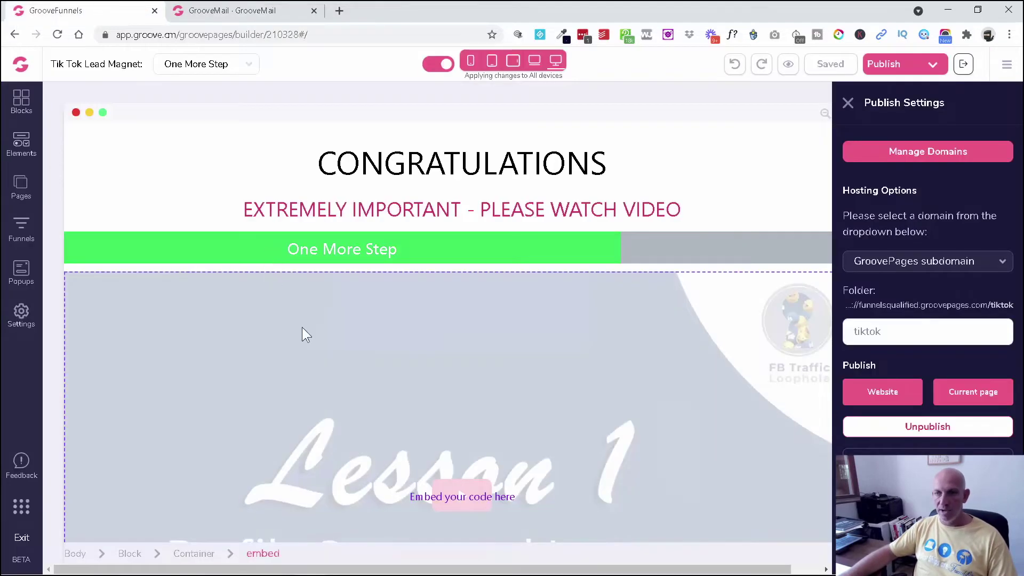
- Open Popup 1 on the Home page in the GroovePages builder
click(91, 262)
click(22, 186)
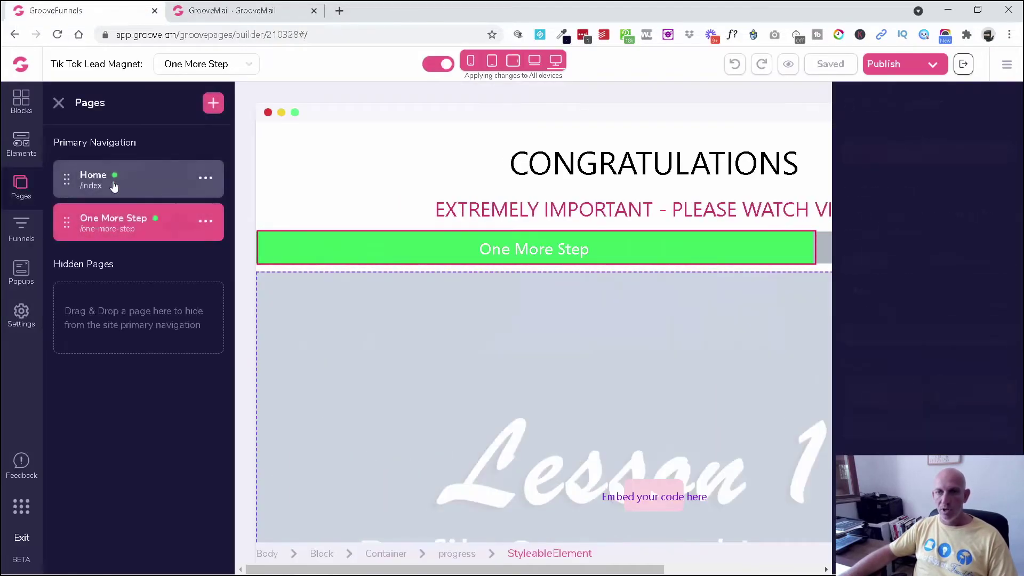
click(114, 180)
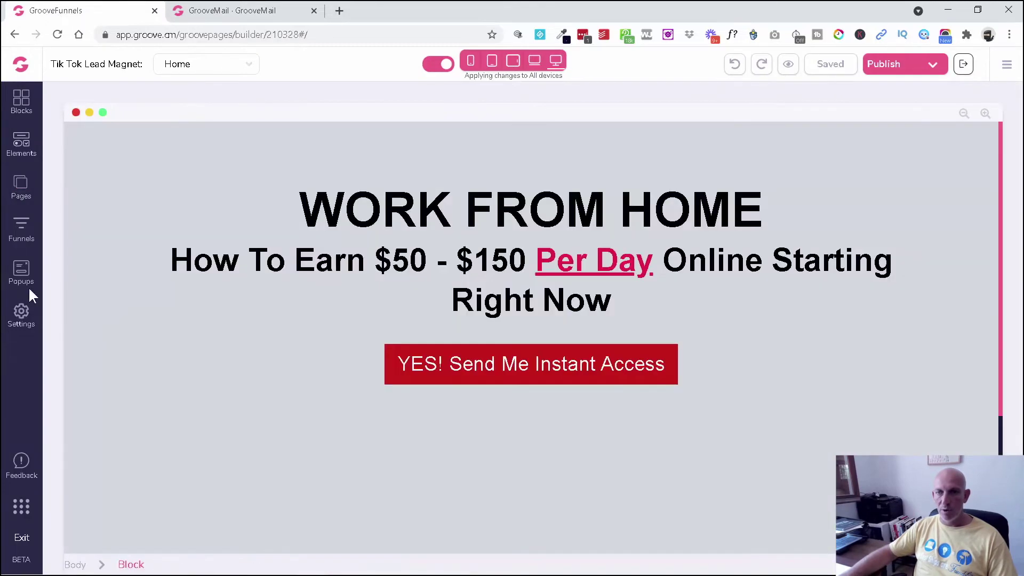
click(18, 275)
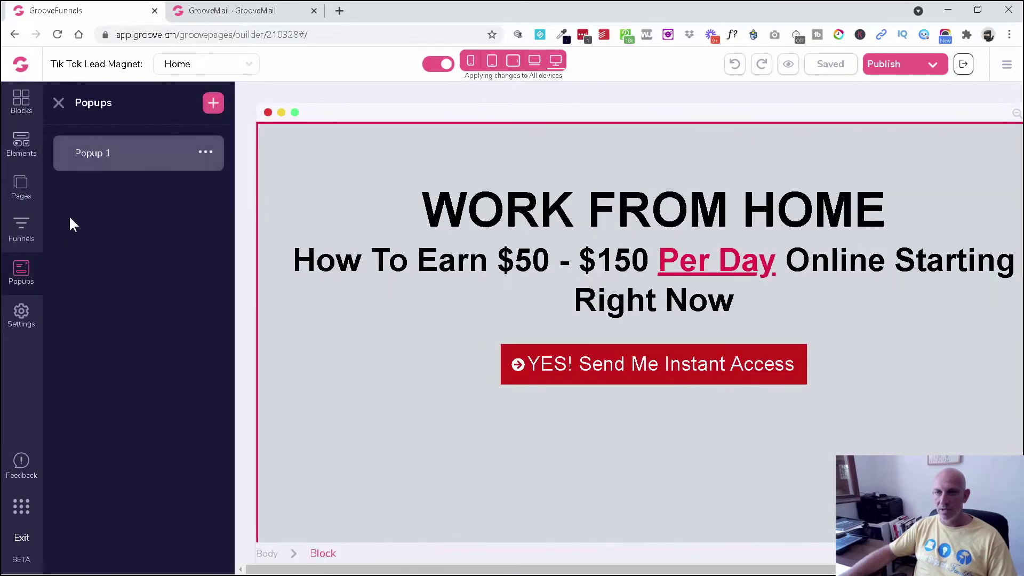
click(113, 149)
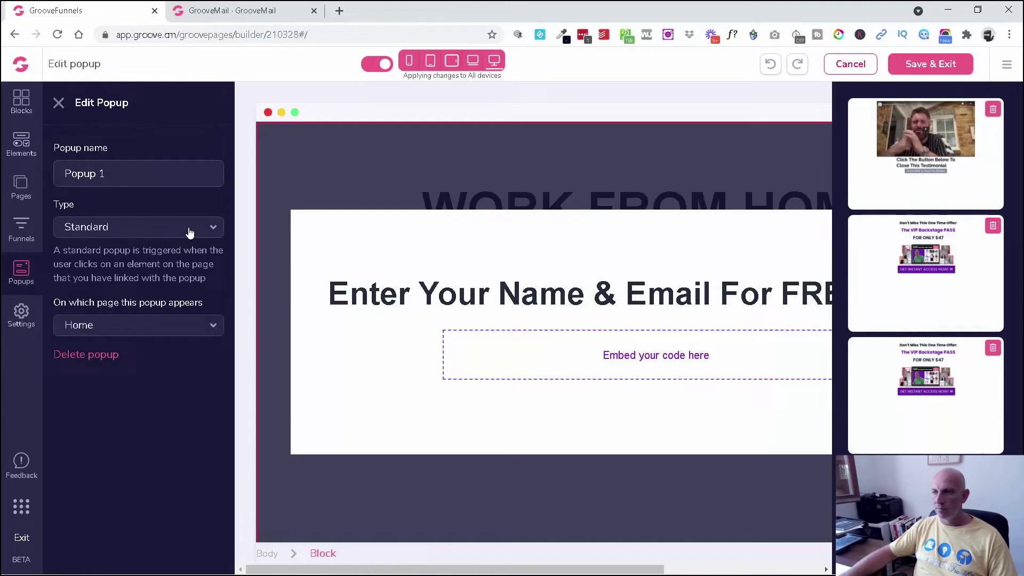
- Replace the popup's old embed code with the new Tik Tok form code and save the popup
click(632, 355)
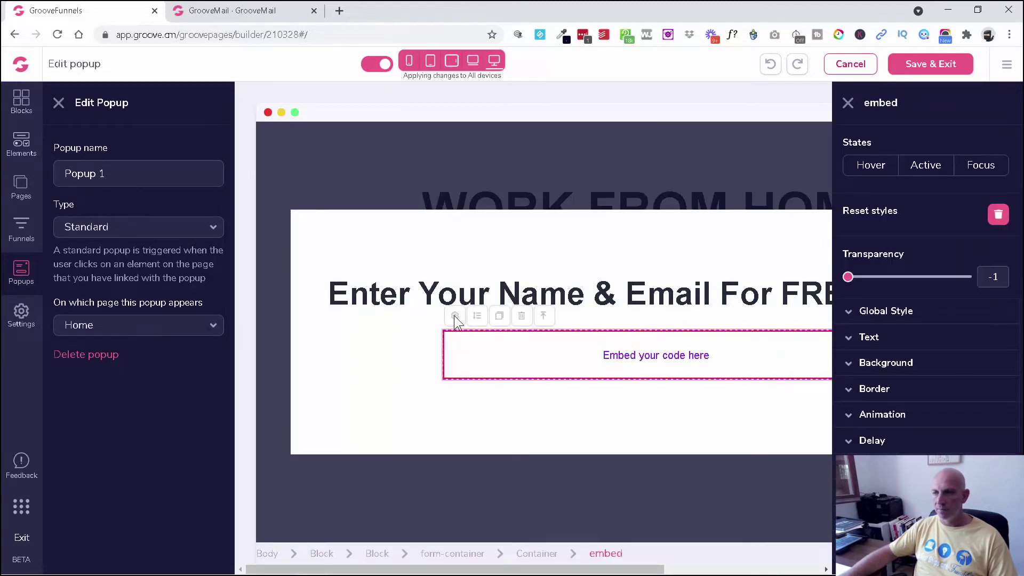
click(455, 315)
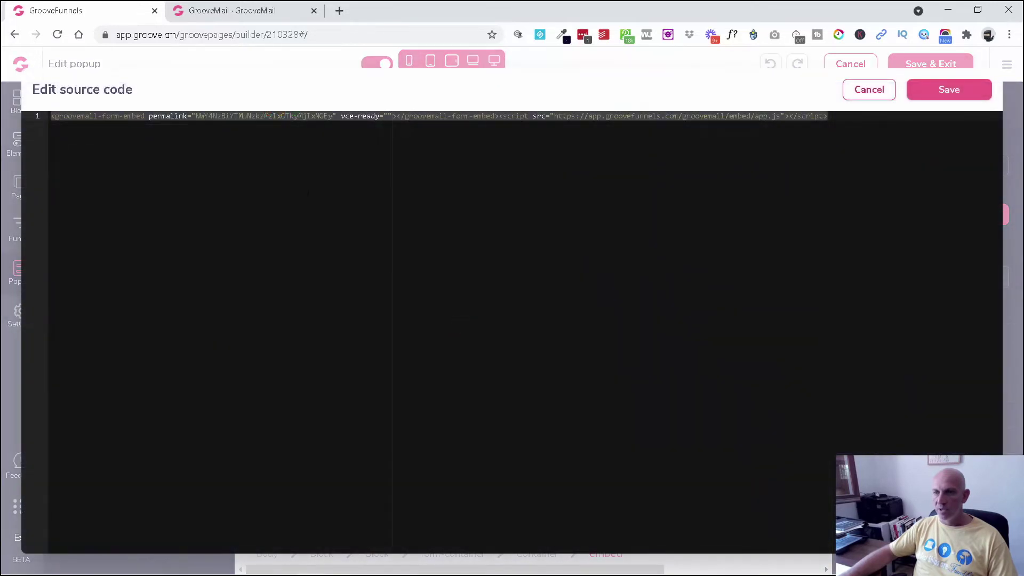
key(ctrl+a)
key(Delete)
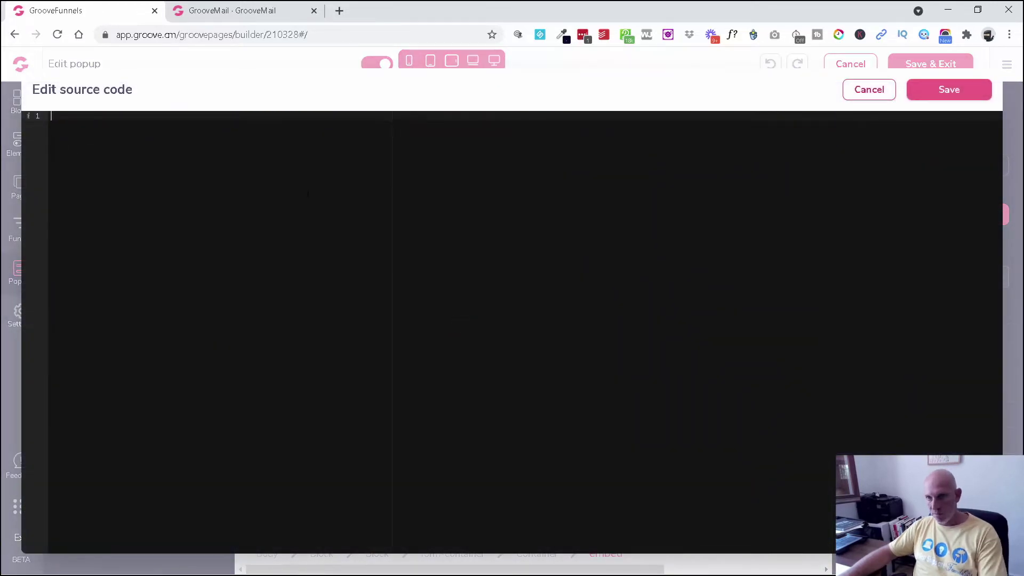
key(ctrl+v)
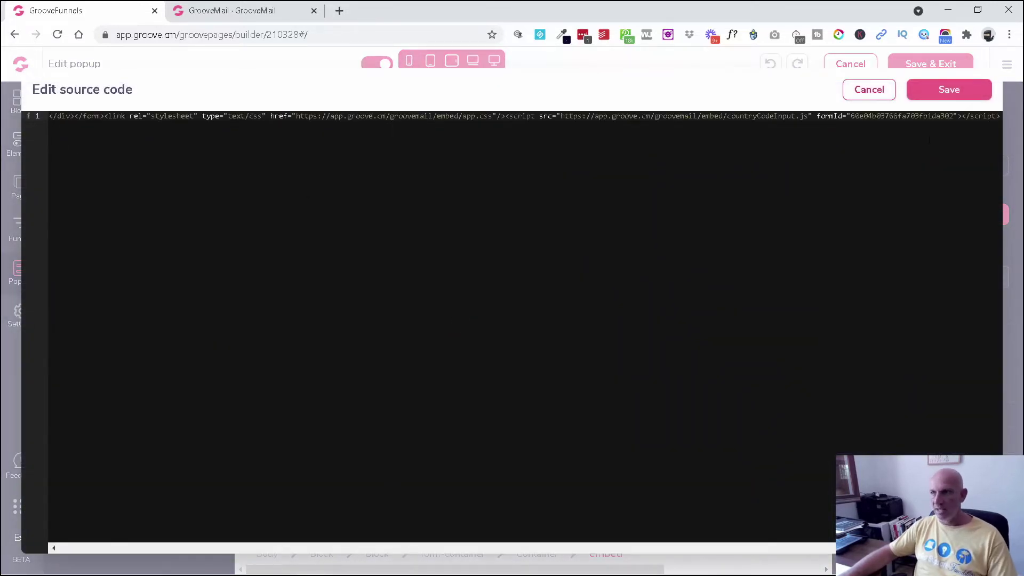
click(947, 91)
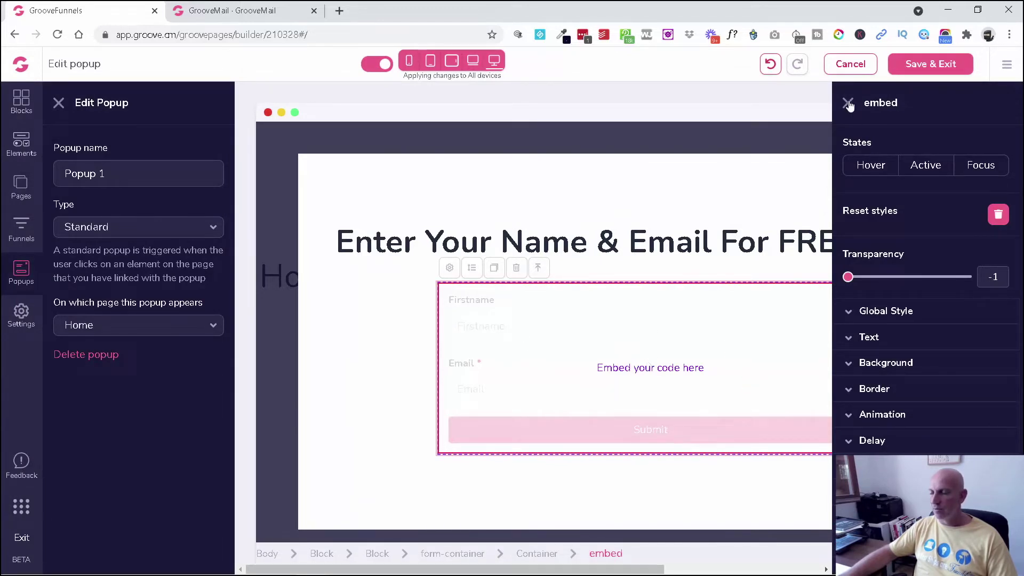
click(915, 67)
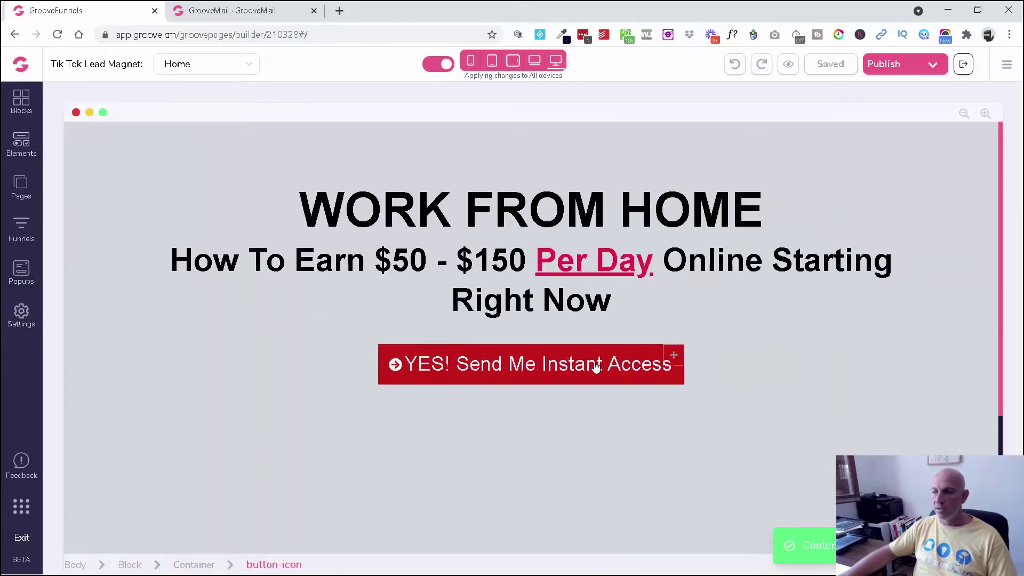
- Set the YES! Send Me Instant Access button's icon alignment to right, so the arrow follows the text
click(595, 367)
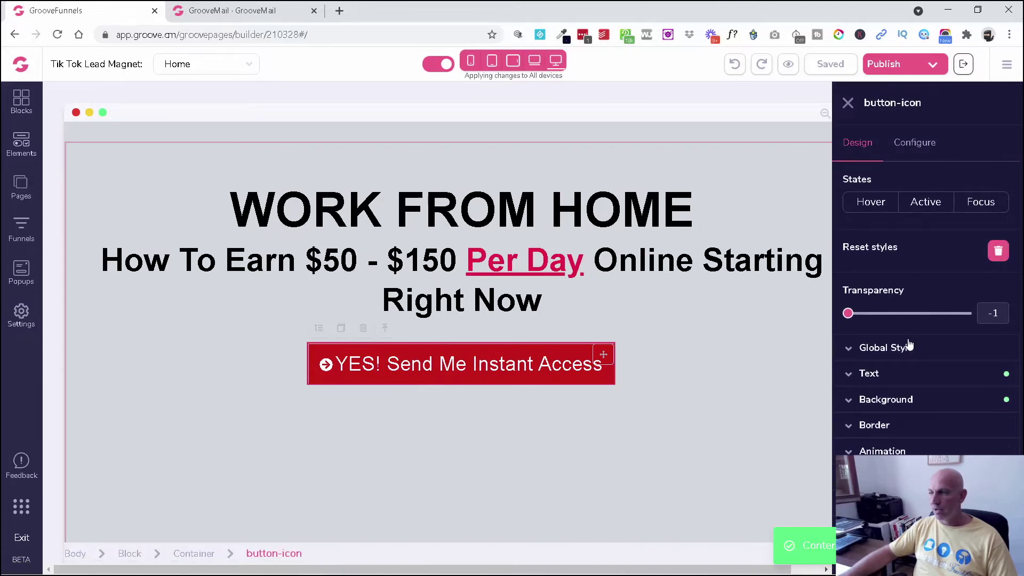
scroll(901, 368, down, 3)
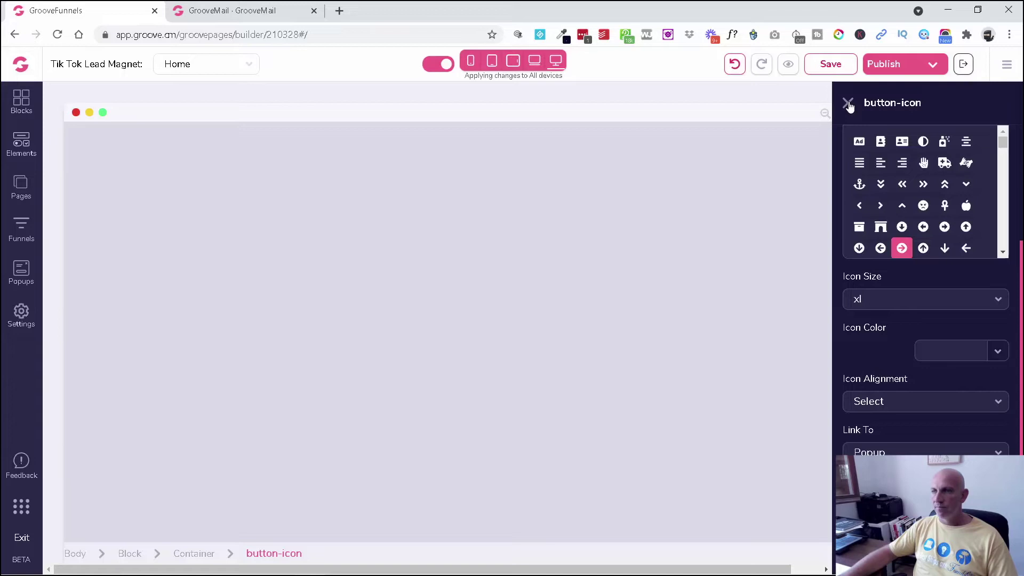
click(931, 73)
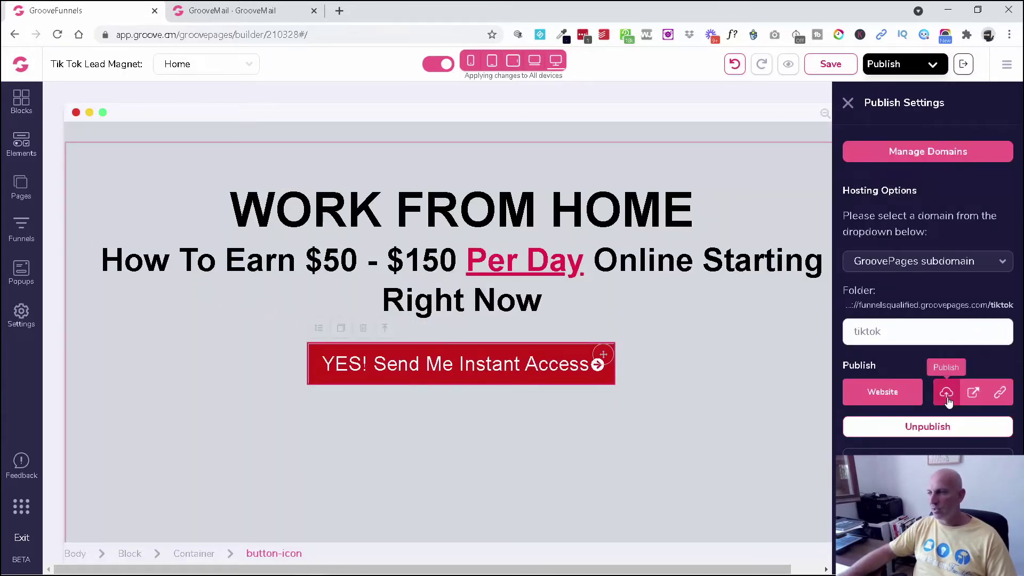
- Publish the whole website and open the live tiktok page in a new tab
click(946, 397)
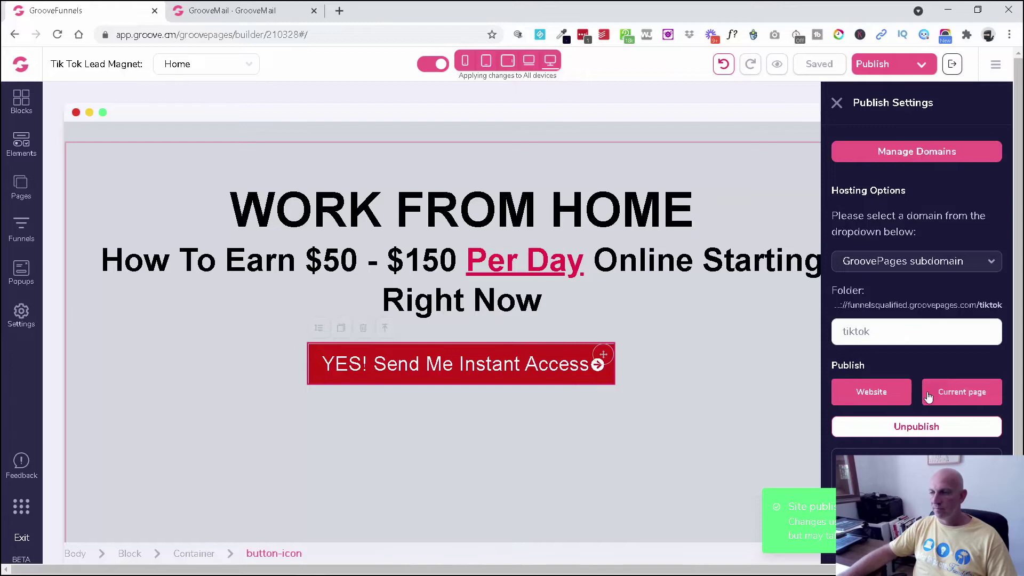
mouse_move(935, 393)
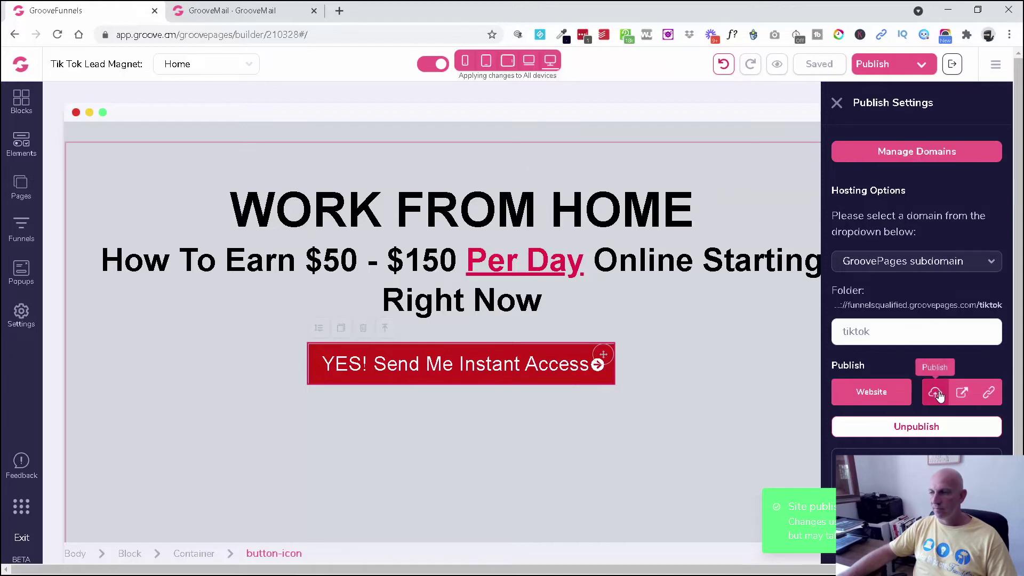
click(973, 393)
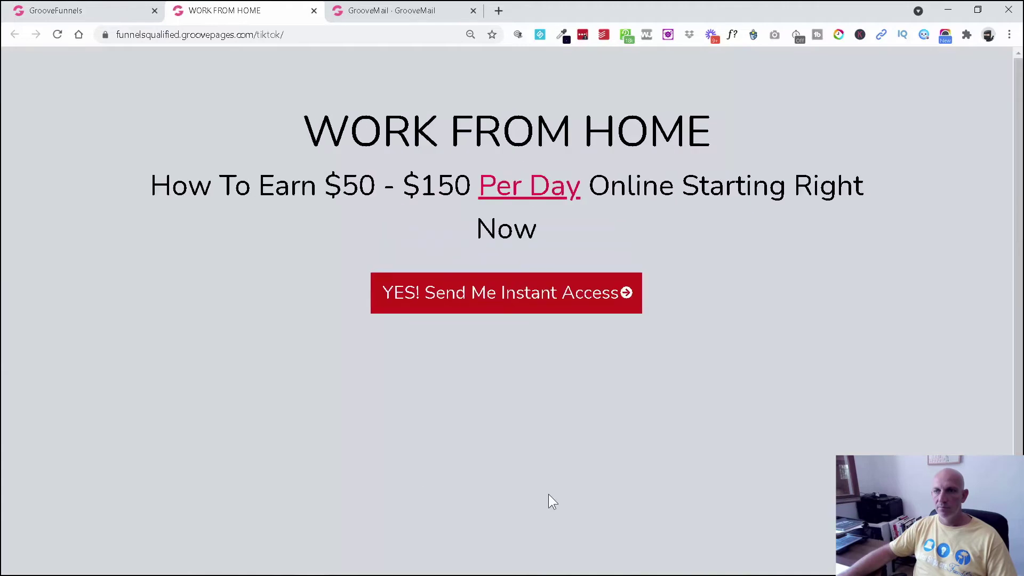
- Open the sign-up popup and fill the first name with a saved name, replacing the surname with 'TEST'
click(542, 299)
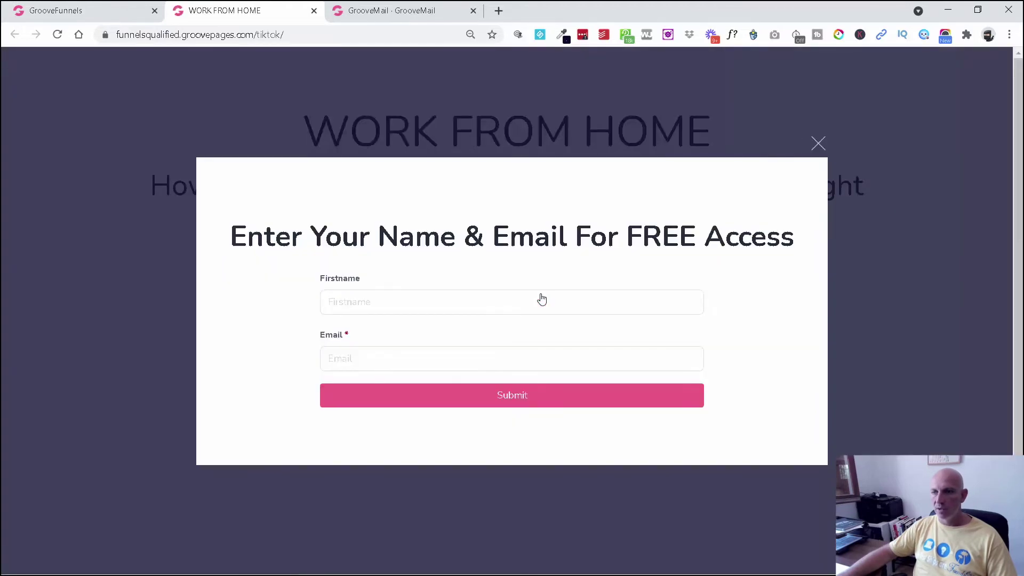
click(369, 302)
click(375, 356)
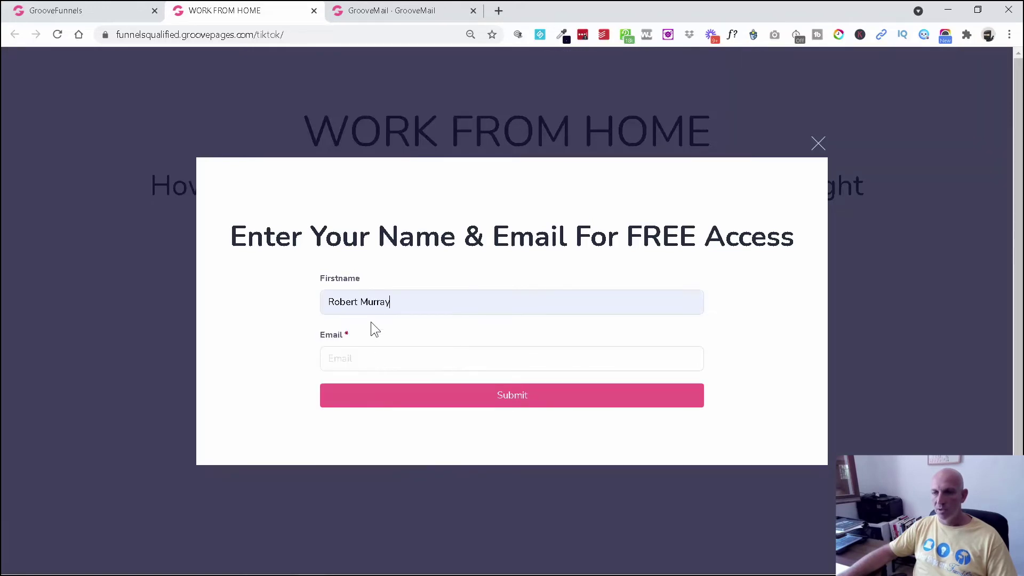
double_click(377, 303)
text(TE)
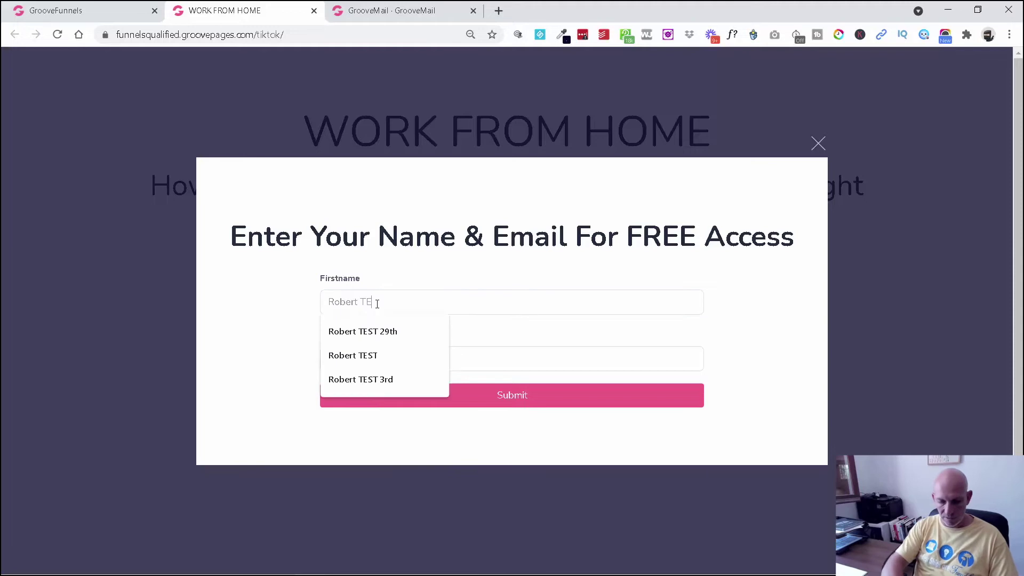
text(ST)
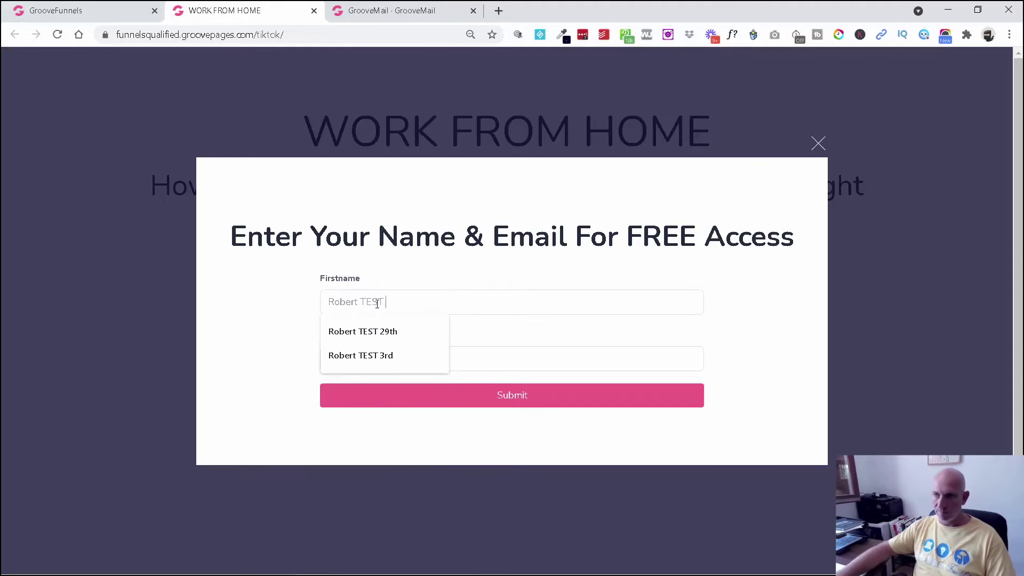
click(280, 296)
- Fill in a saved email address and submit the test sign-up
click(353, 367)
click(365, 390)
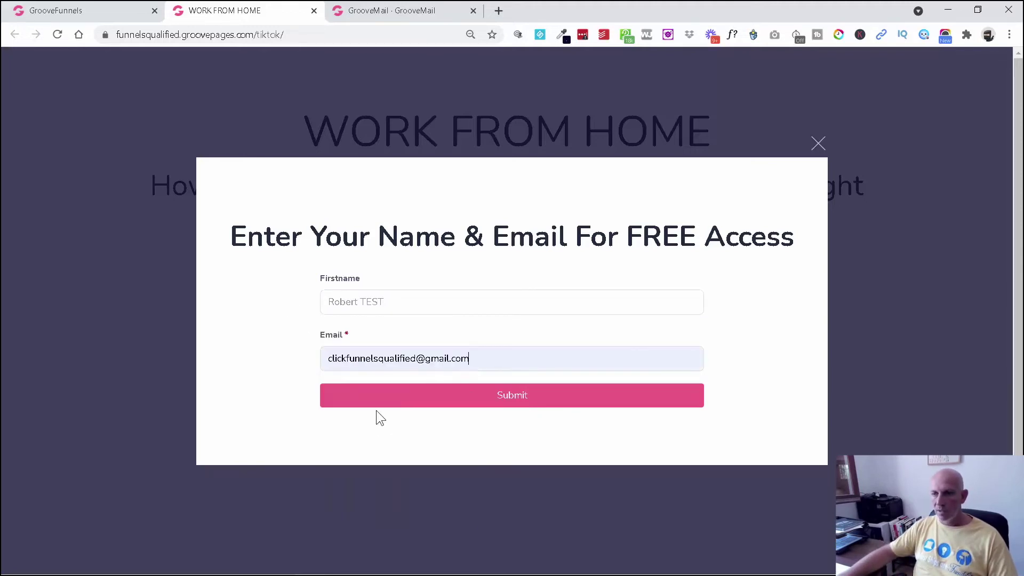
click(459, 359)
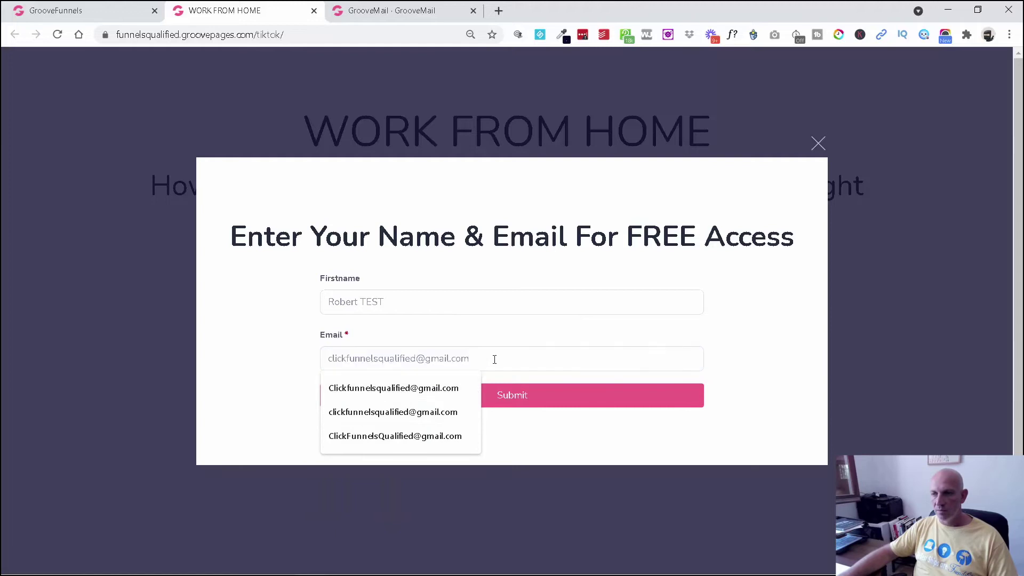
click(512, 376)
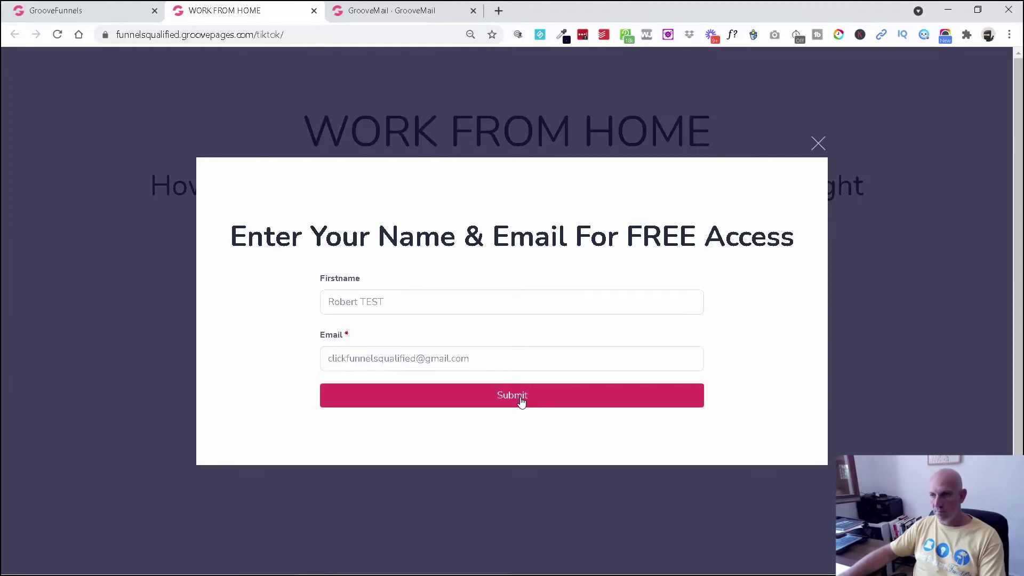
click(522, 401)
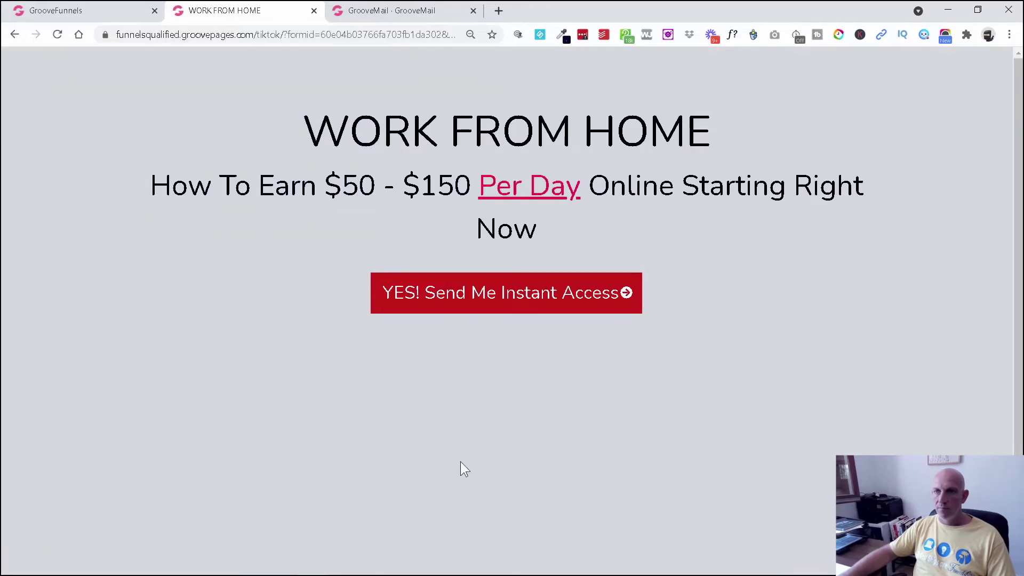
- Show the builder's Popups list with Popup 1, then return to the GrooveMail embed-code tab
click(92, 9)
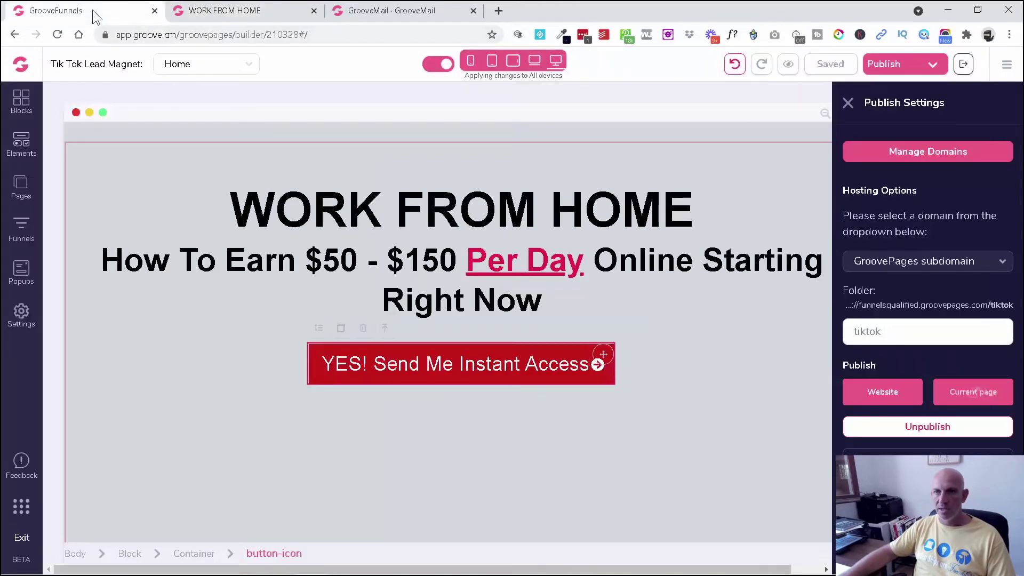
click(20, 275)
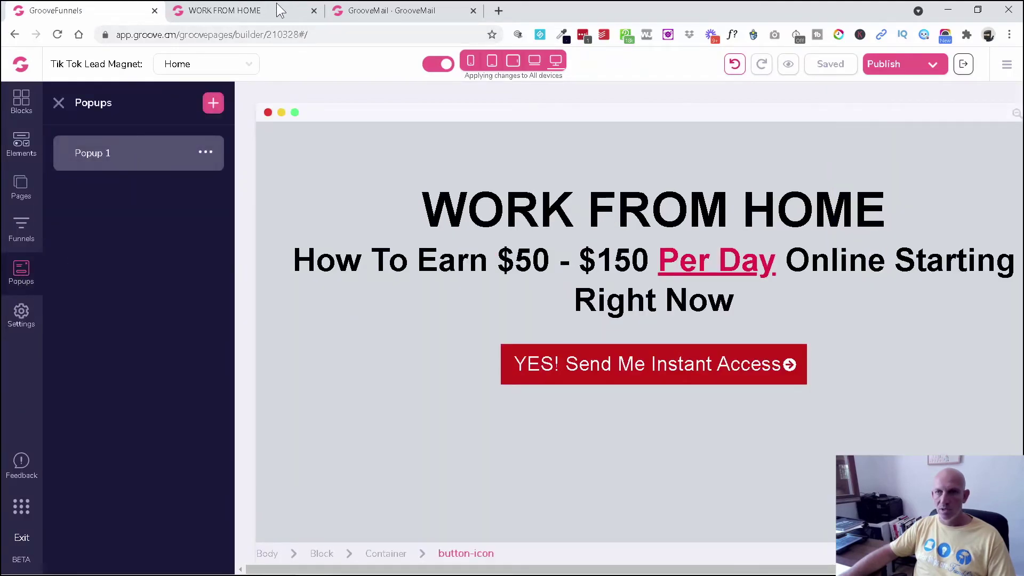
click(413, 11)
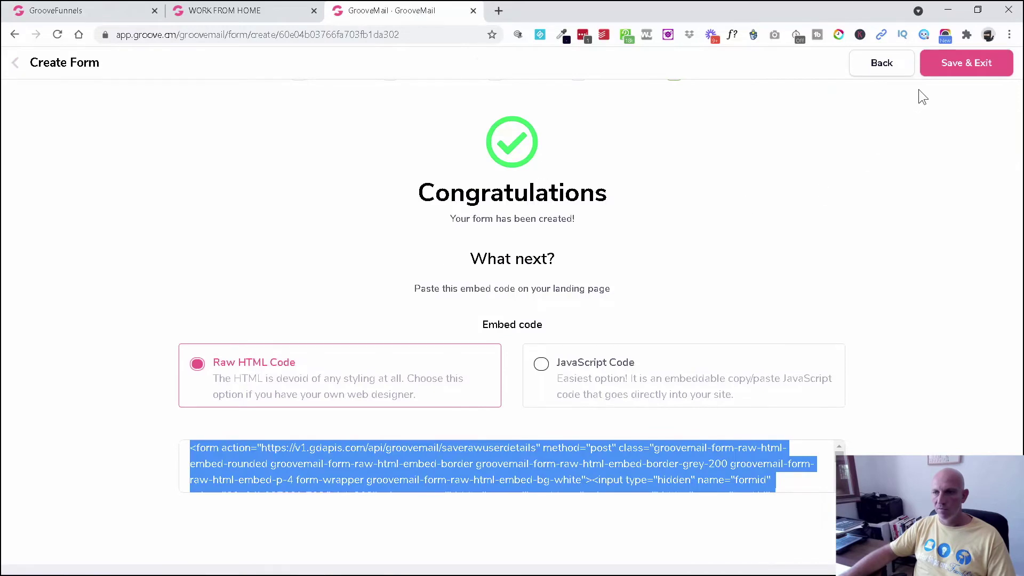
- Save the form and reopen the Tik Tok form in the editor, keeping its name
click(957, 65)
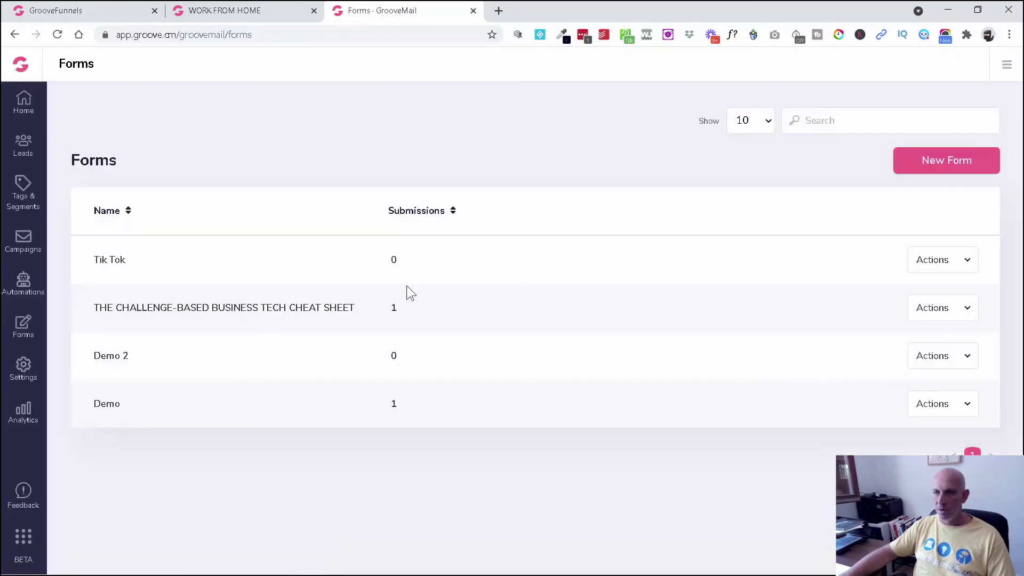
click(965, 264)
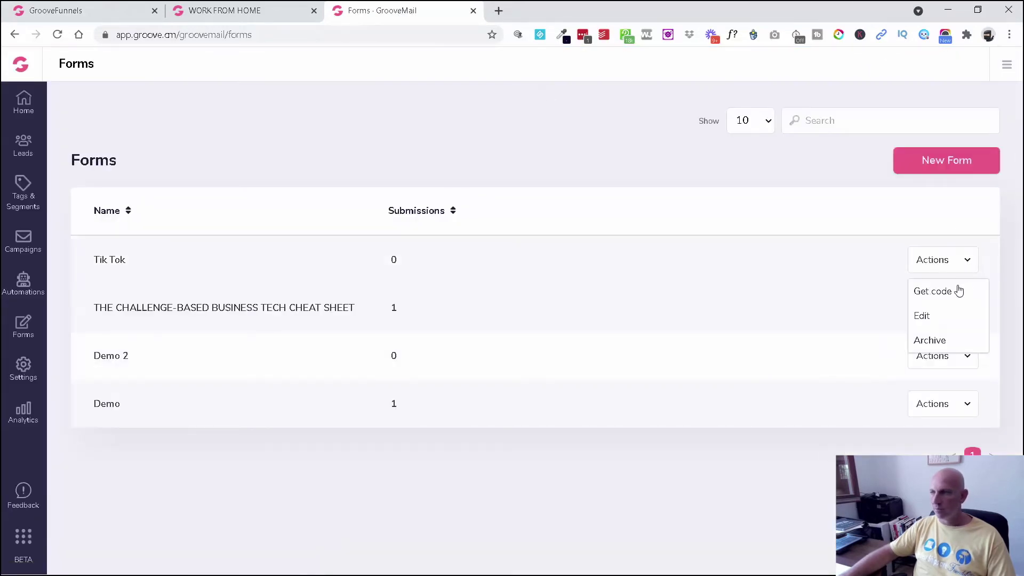
click(925, 317)
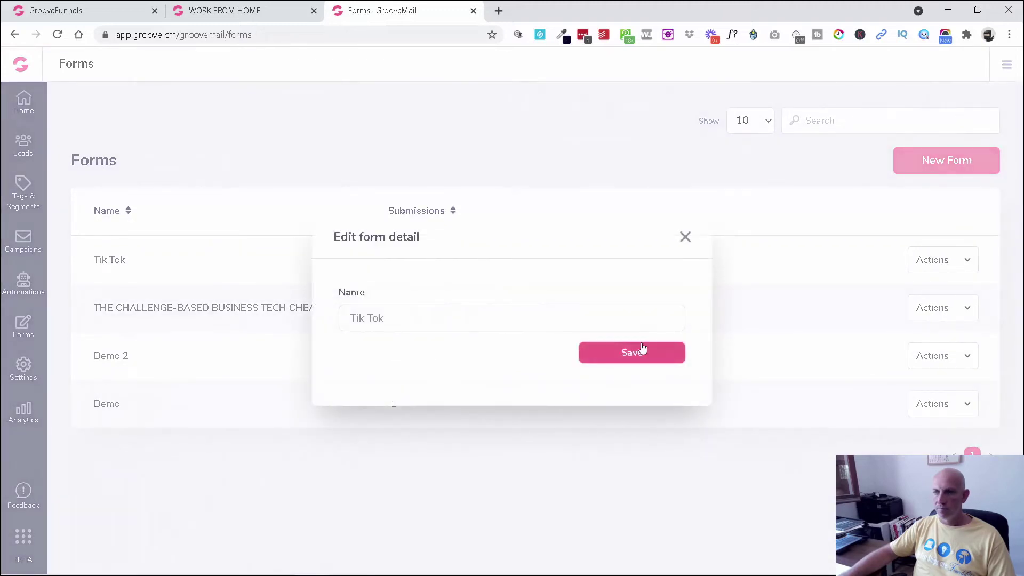
click(646, 354)
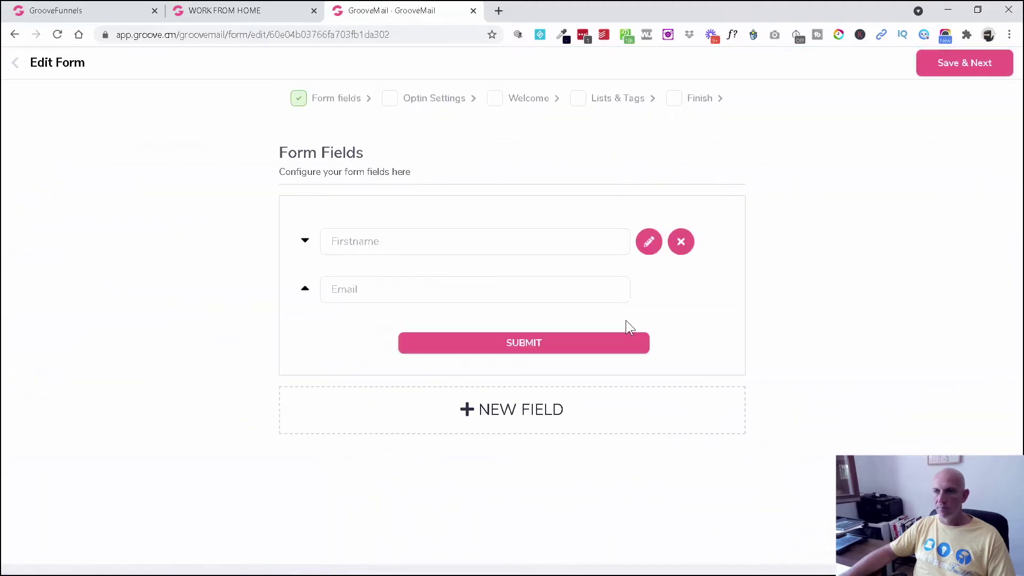
- Load the Optin Settings success page URL in a new tab to confirm the One More Step page
click(427, 100)
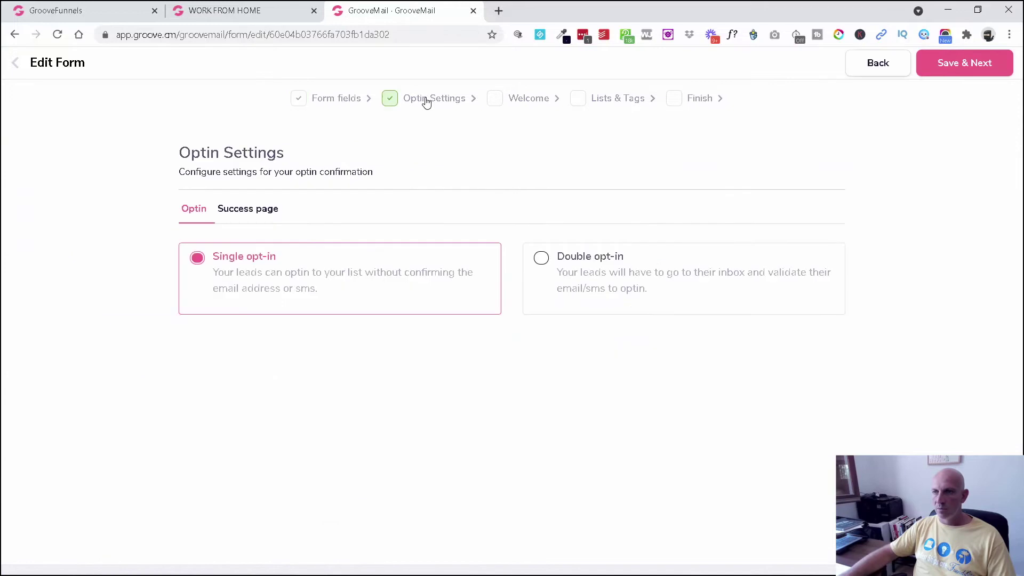
click(254, 213)
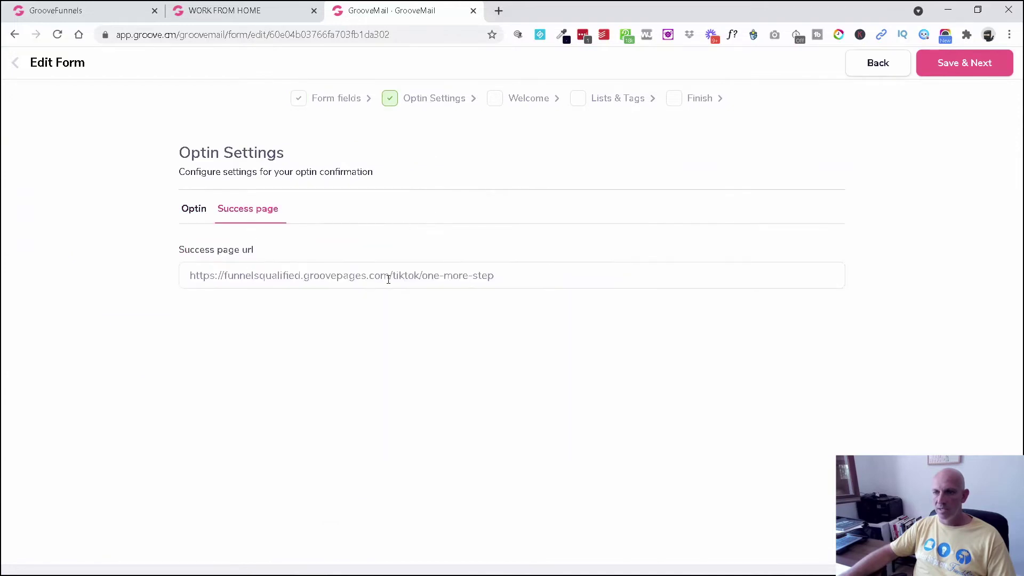
triple_click(501, 276)
key(ctrl+c)
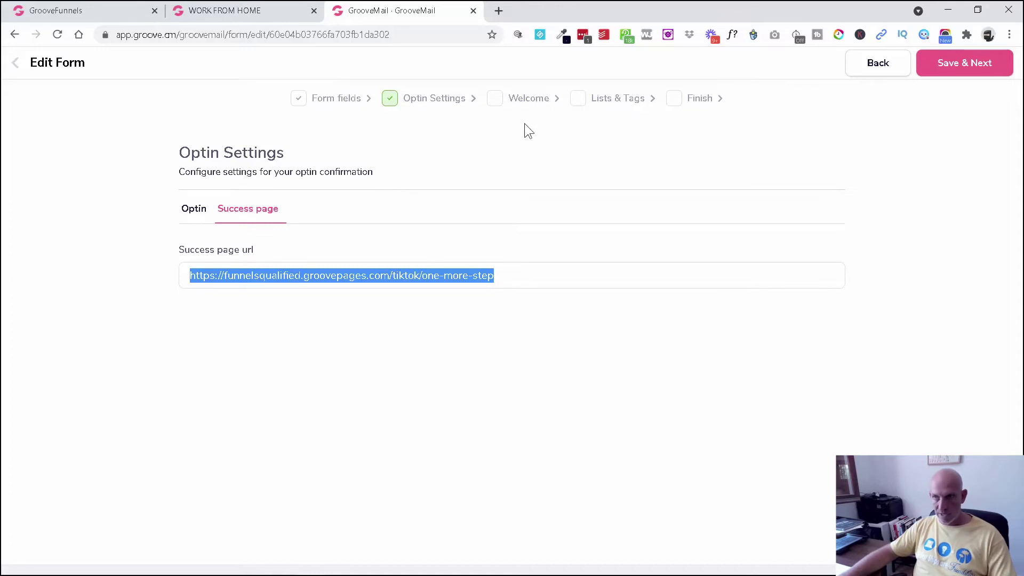
click(499, 11)
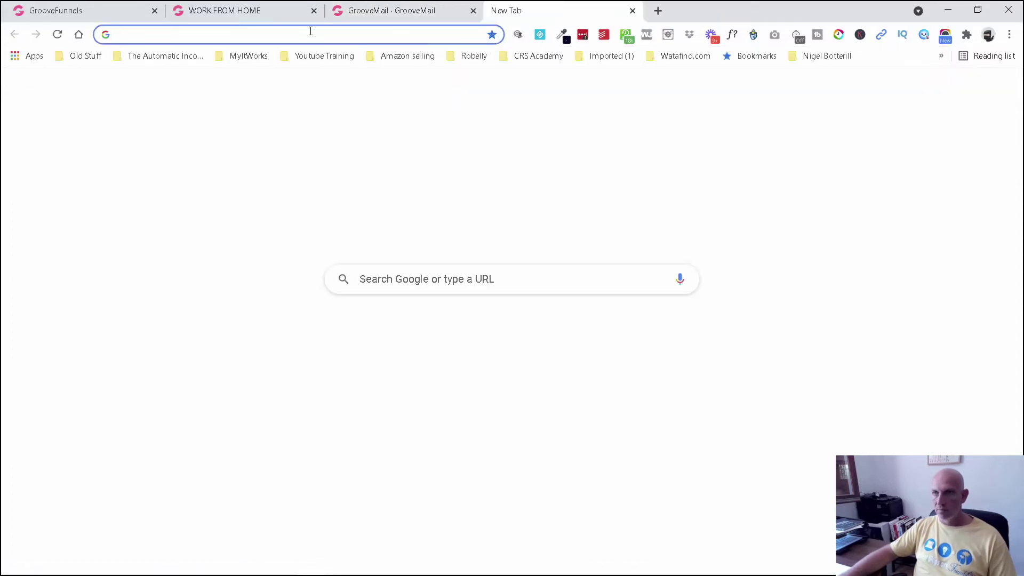
right_click(310, 31)
click(412, 132)
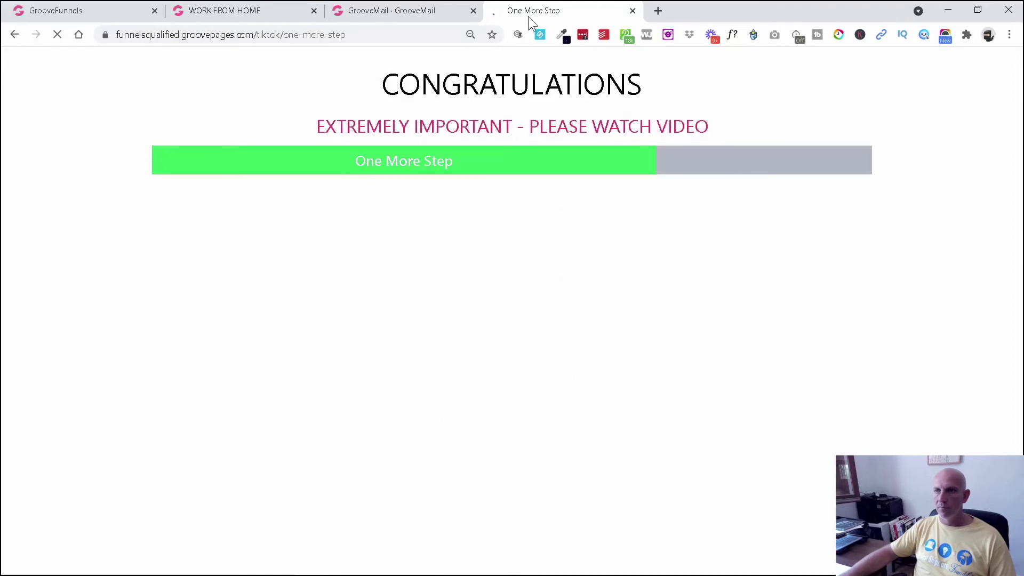
- Keep single opt-in and save the opt-in settings, moving on to the welcome email
click(363, 11)
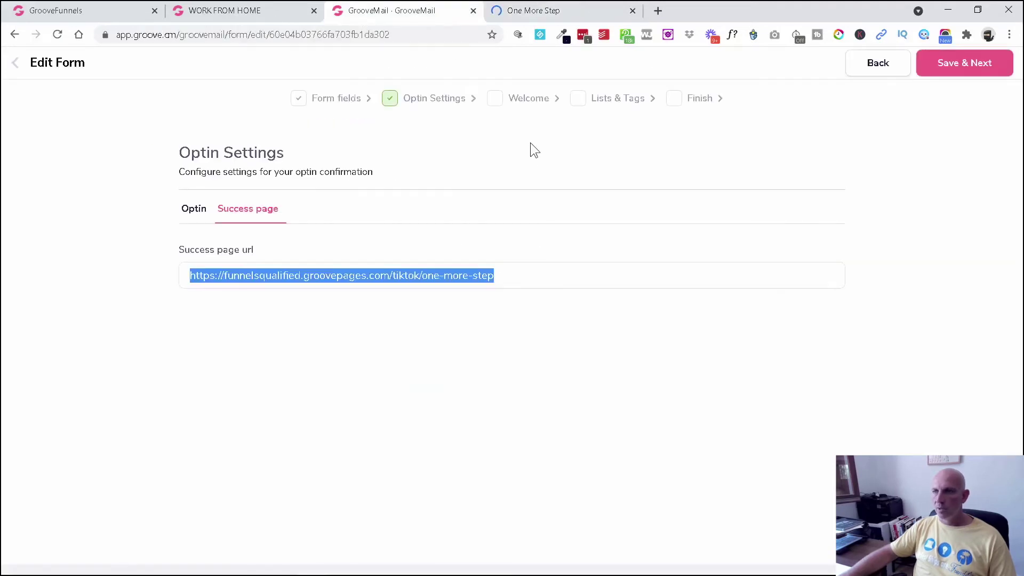
click(193, 209)
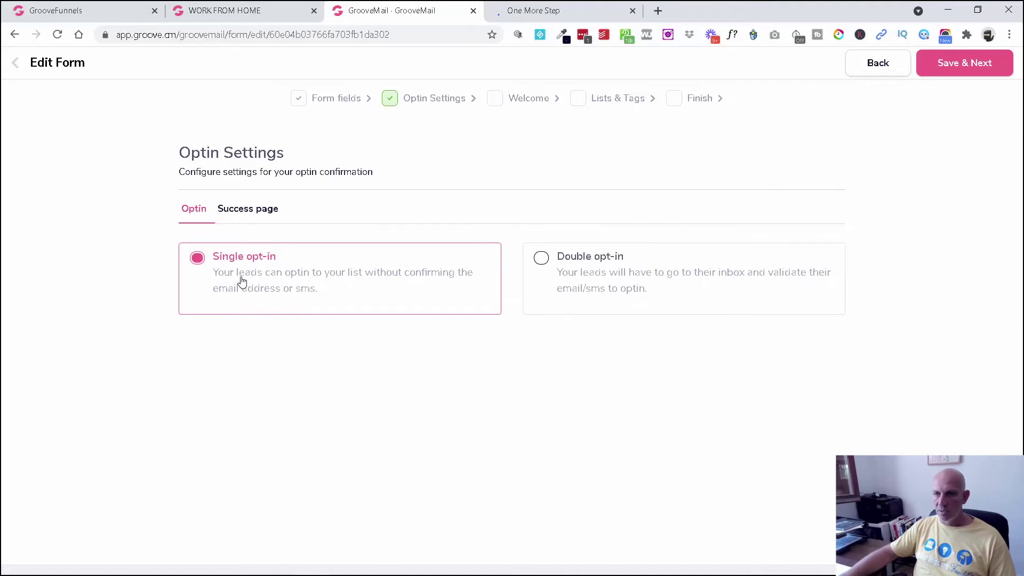
click(985, 63)
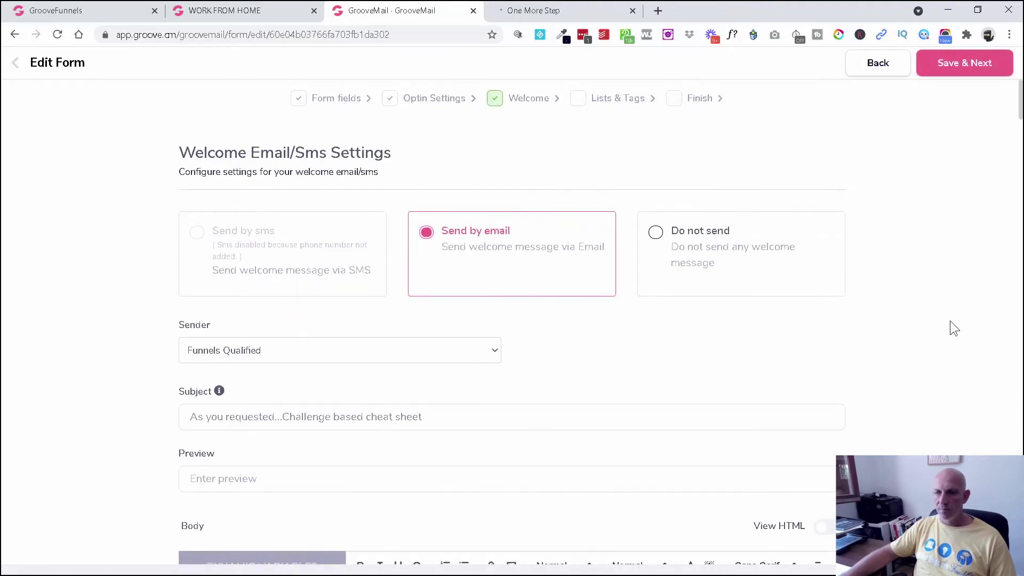
- Save the welcome email, lists and tags, and sequence steps through to the Finish page
scroll(949, 322, down, 3)
scroll(950, 322, down, 2)
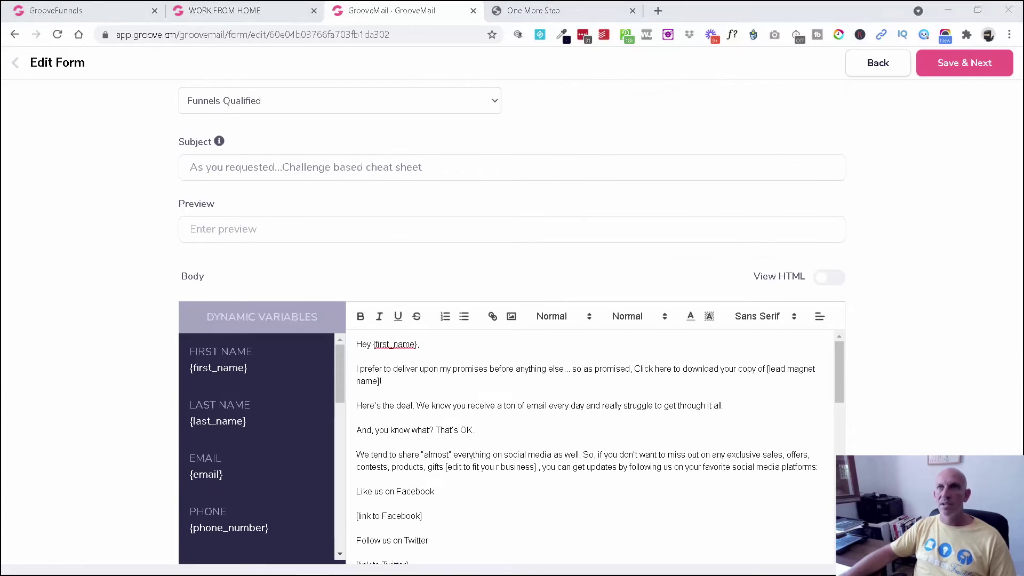
scroll(1001, 64, up, 5)
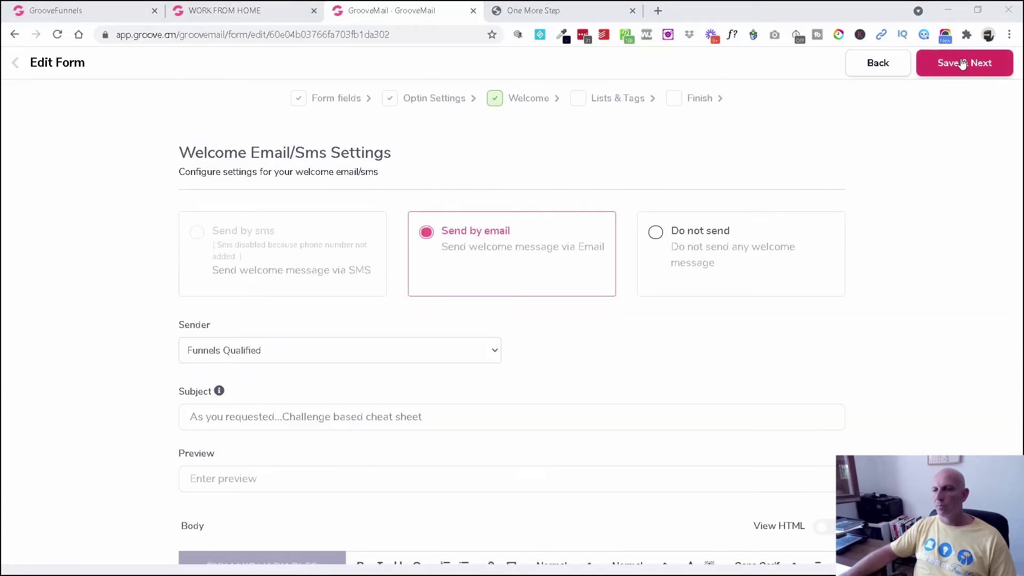
click(1002, 64)
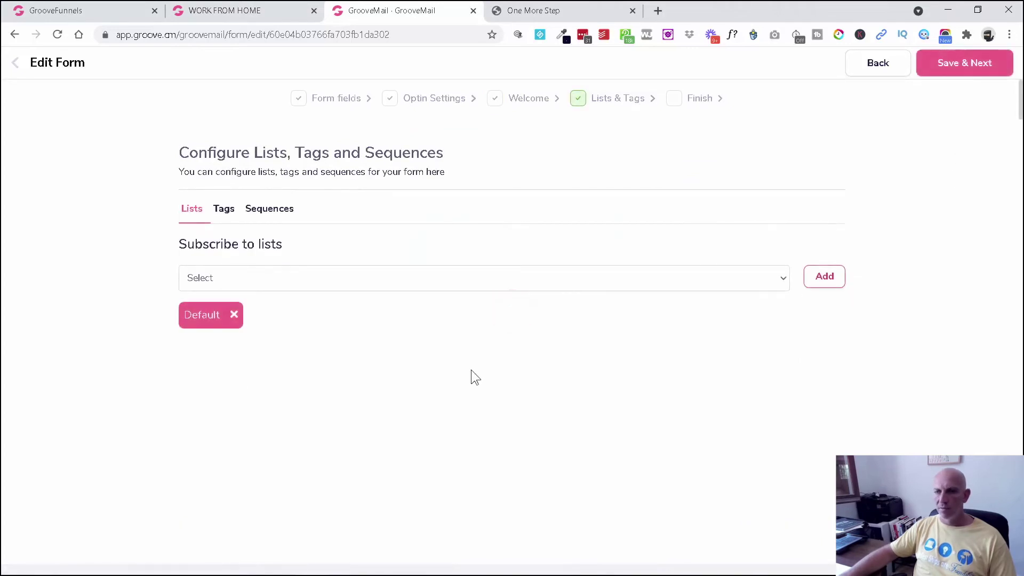
click(224, 209)
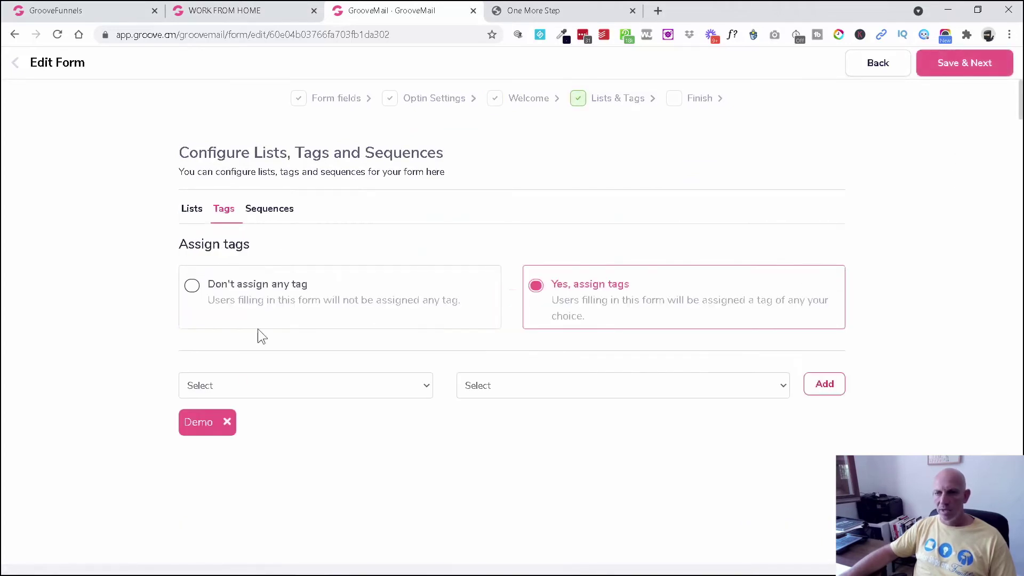
click(275, 212)
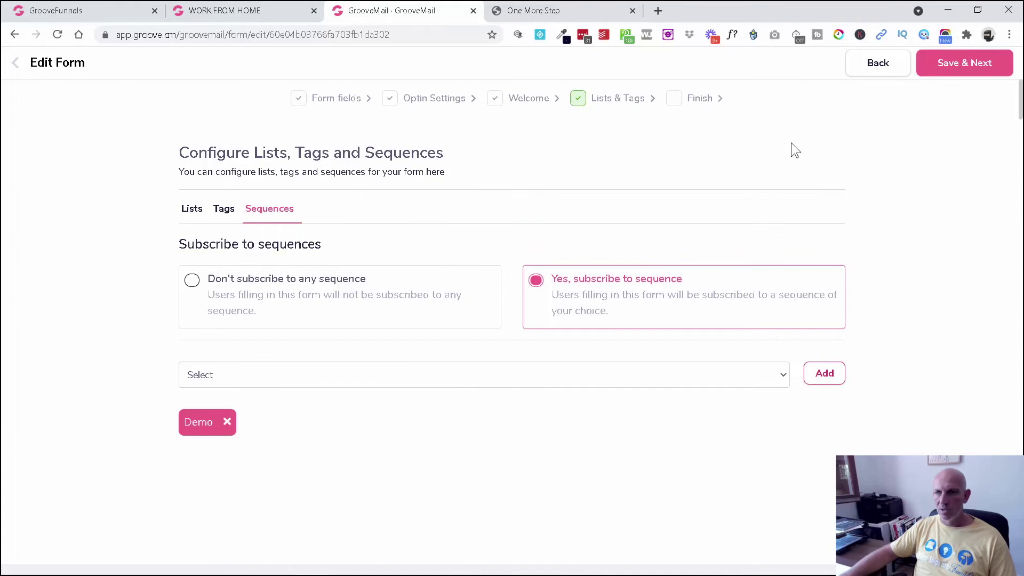
click(948, 63)
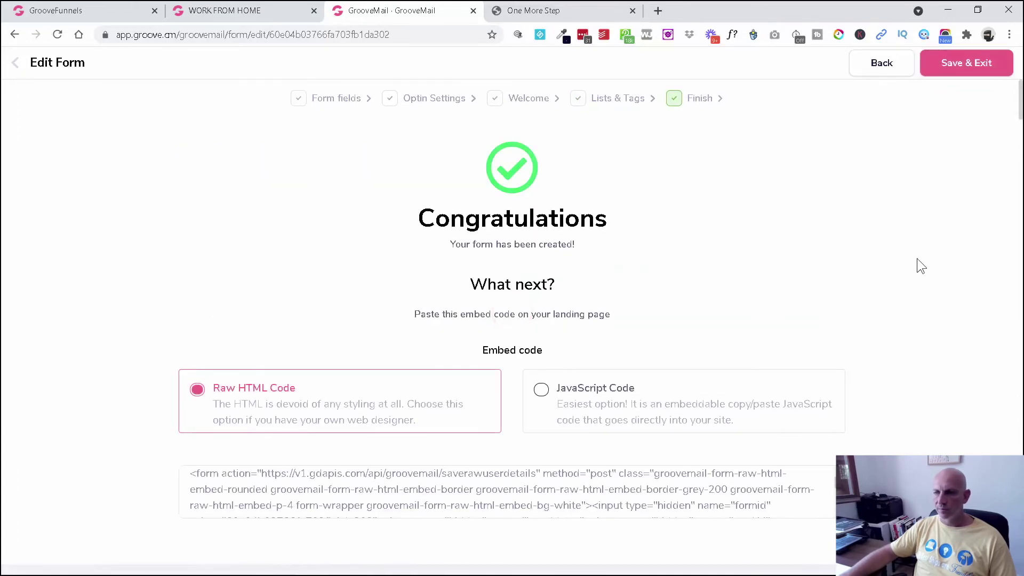
- Select and copy the Raw HTML embed code on the Congratulations page
scroll(916, 260, down, 1)
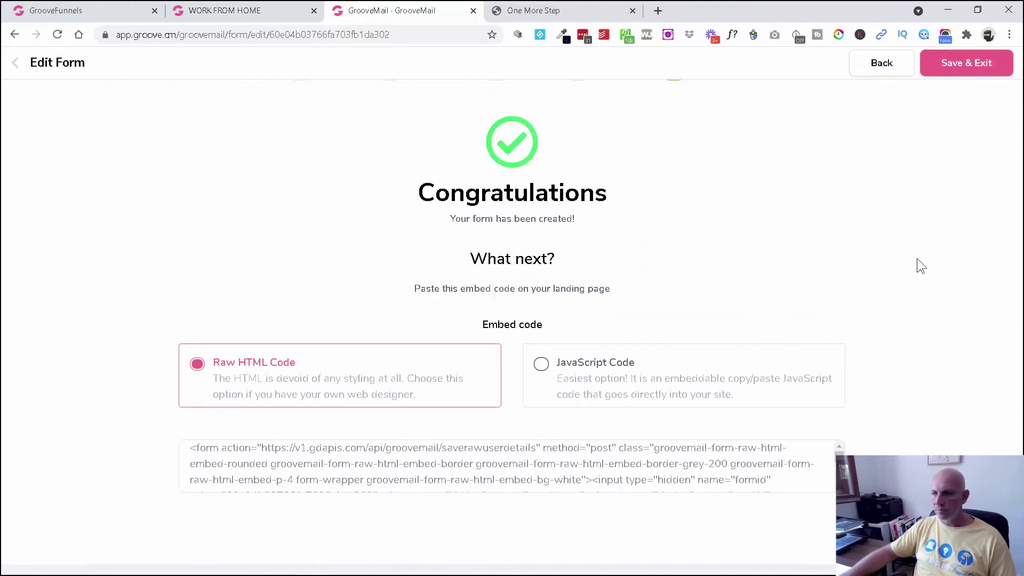
click(361, 479)
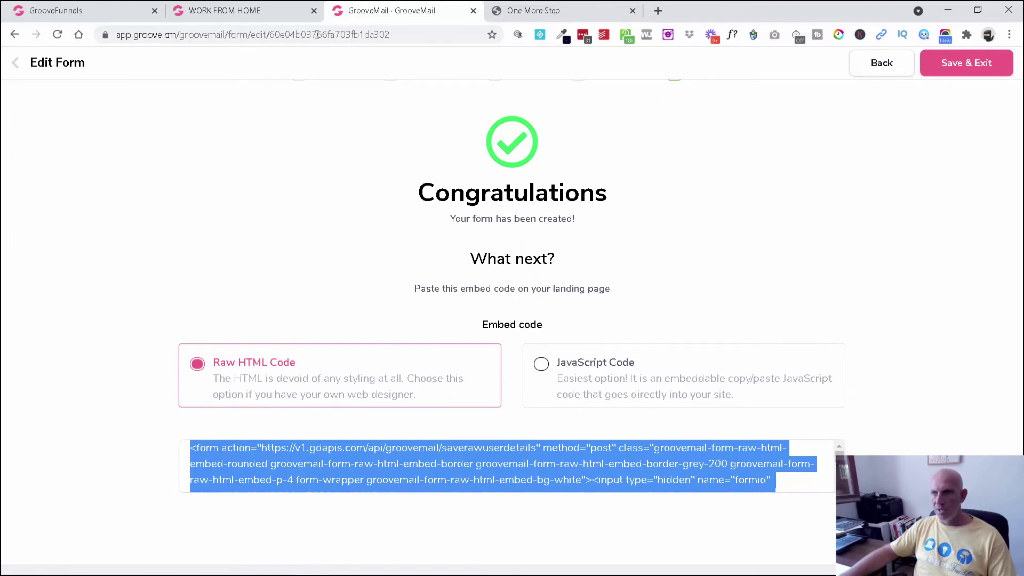
click(224, 10)
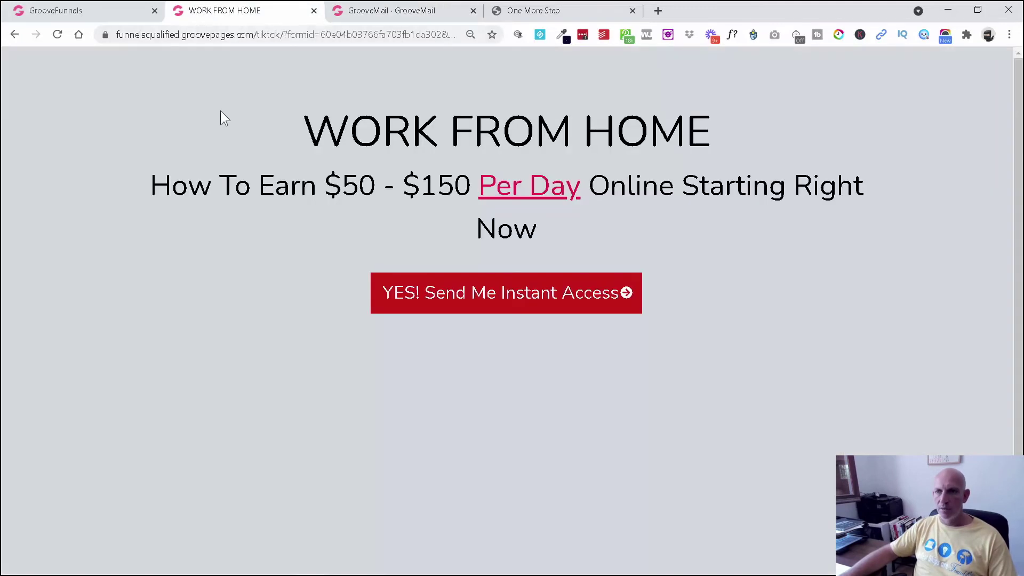
- Replace Popup 1's embed code with the newly copied form code and save the popup
click(112, 19)
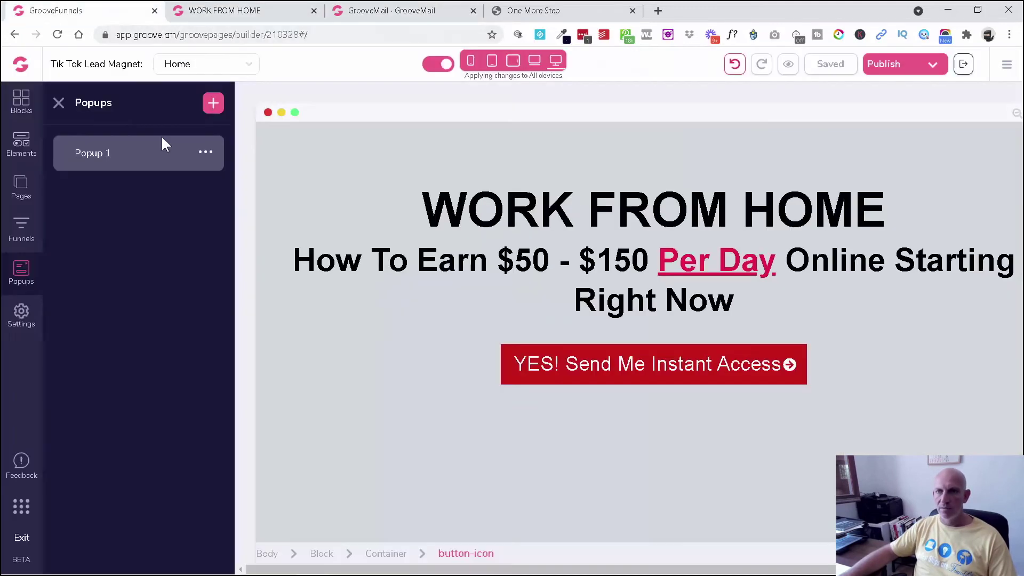
click(140, 153)
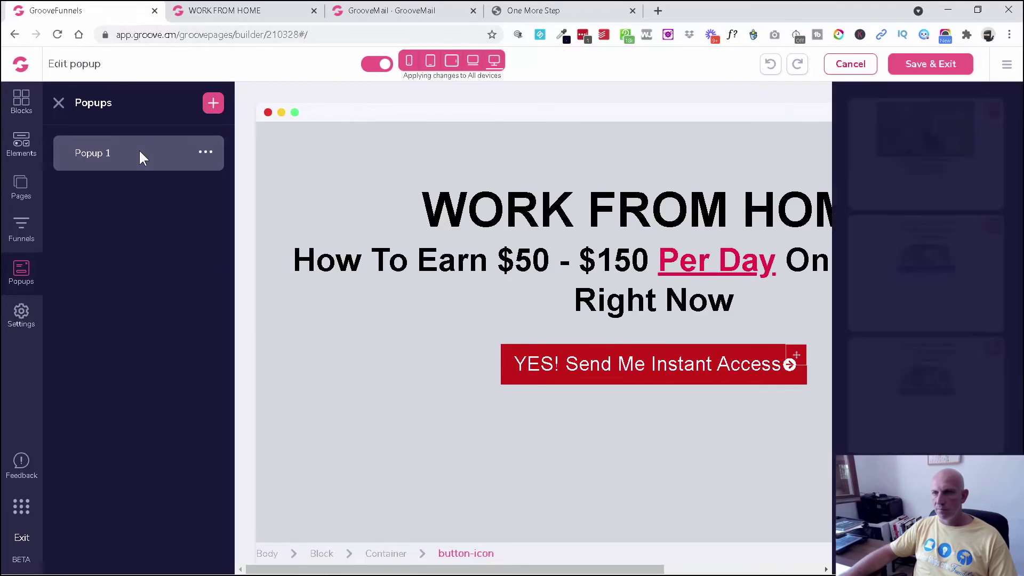
click(504, 326)
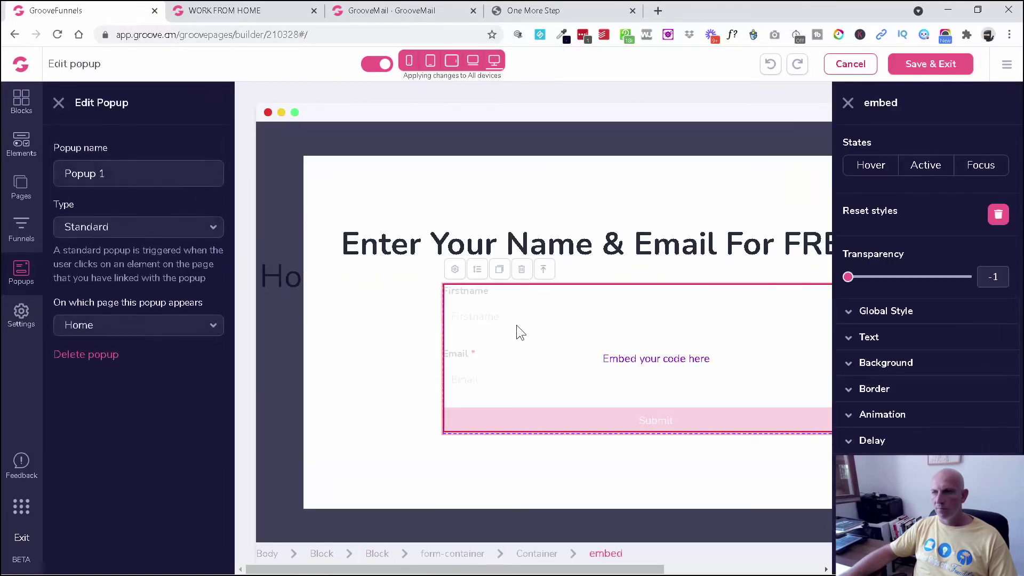
click(454, 270)
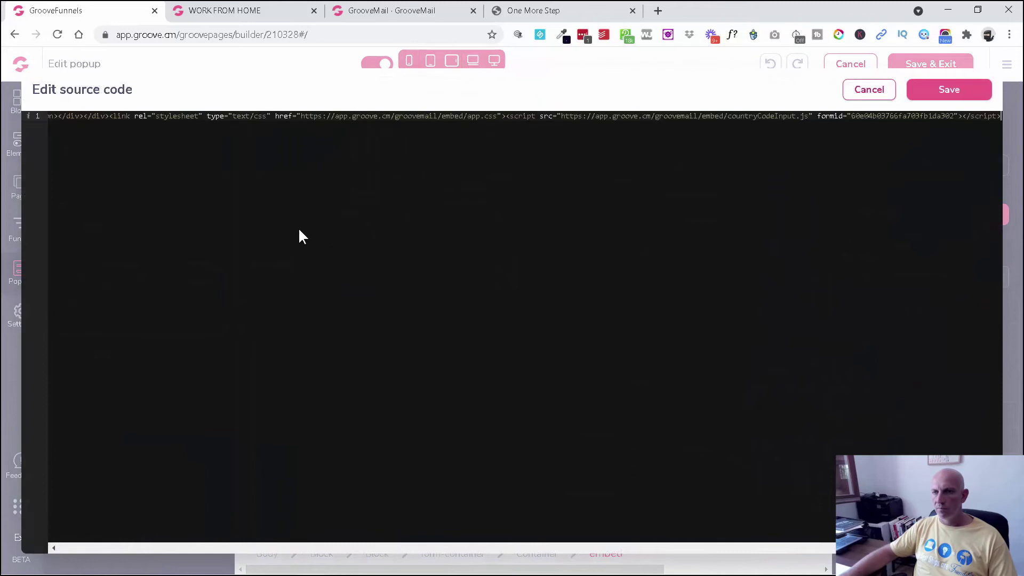
key(ctrl+a)
key(BackSpace)
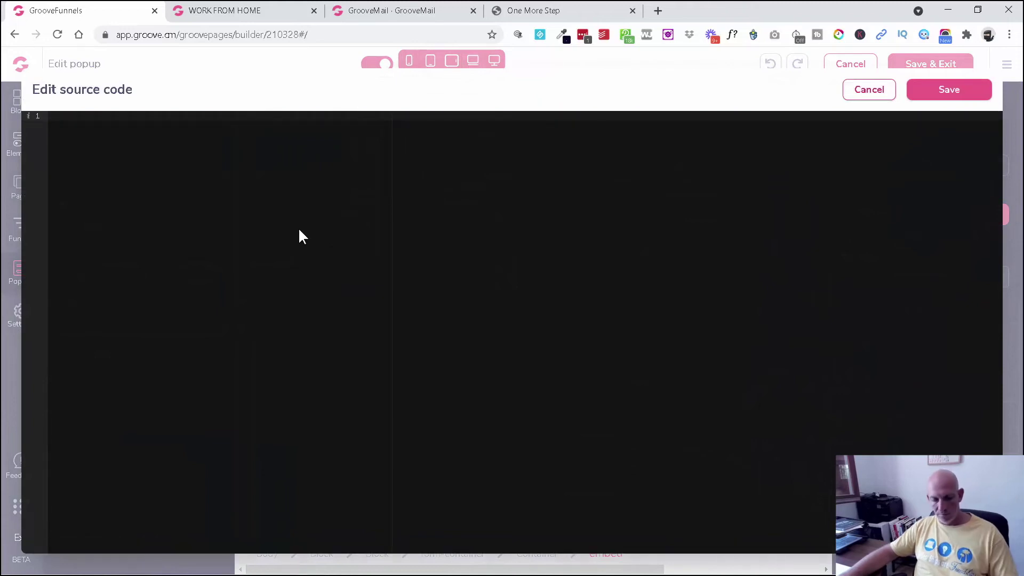
key(ctrl+v)
click(949, 90)
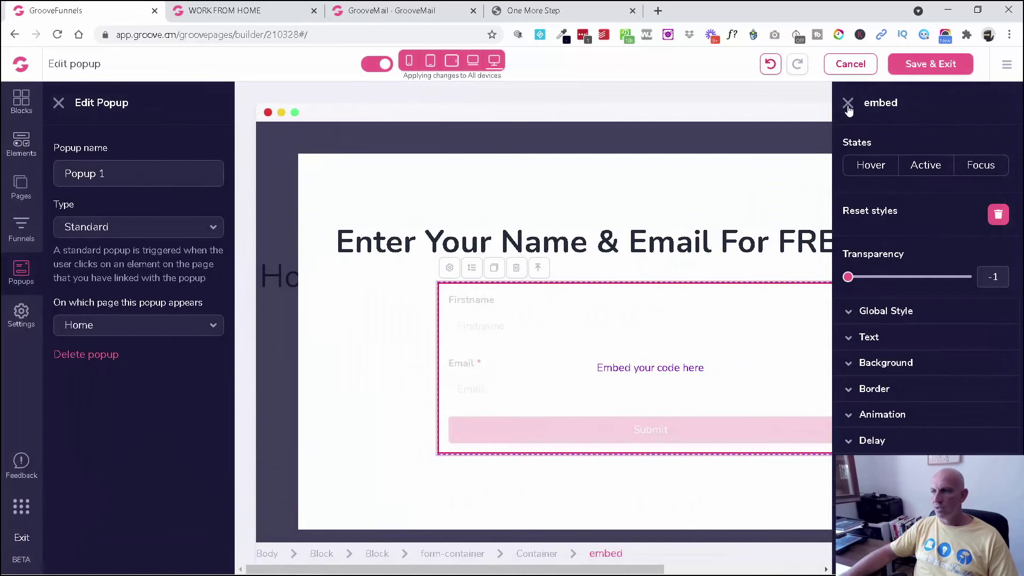
click(929, 65)
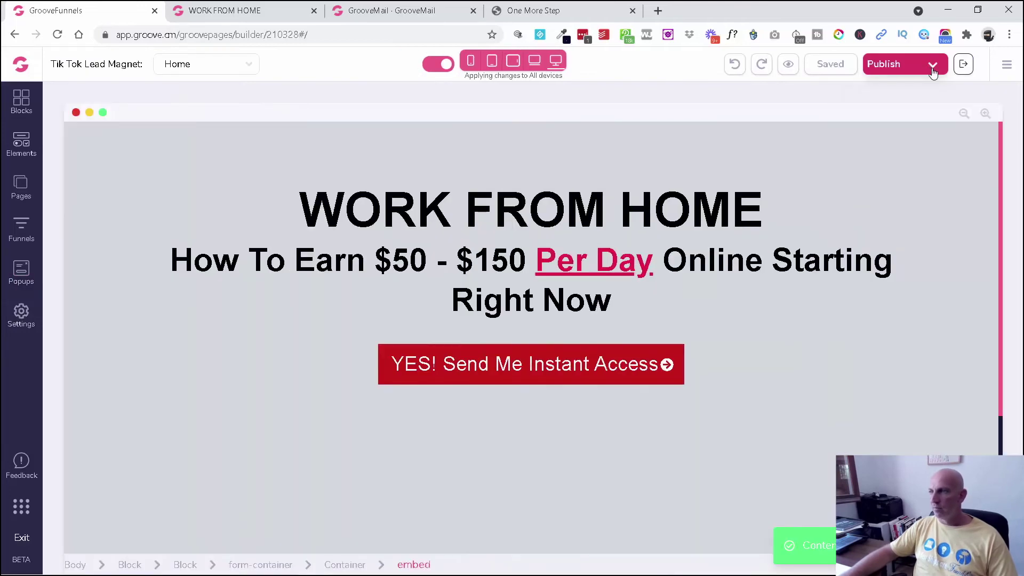
- Republish the site and reload the live tiktok page
click(932, 67)
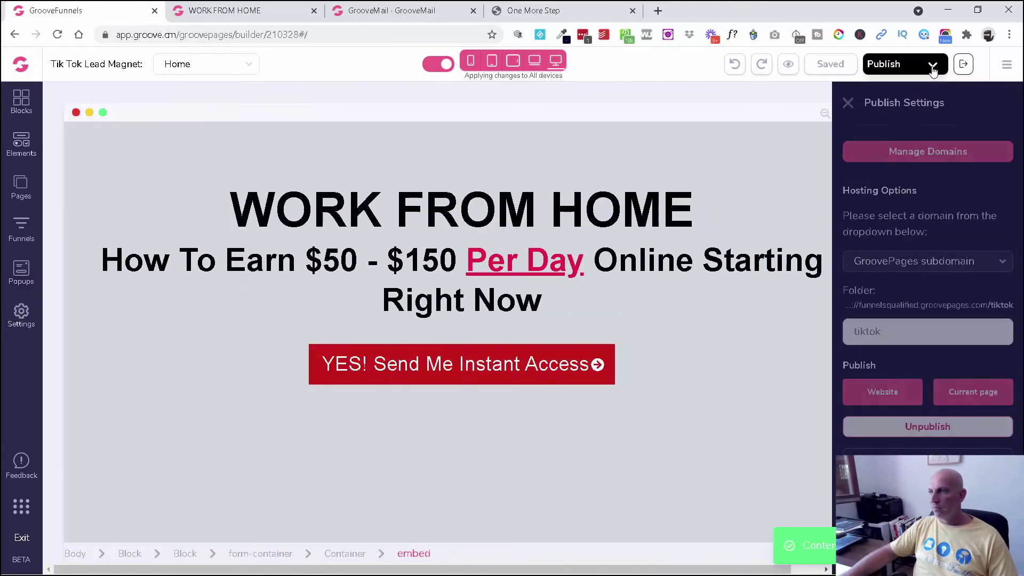
click(947, 395)
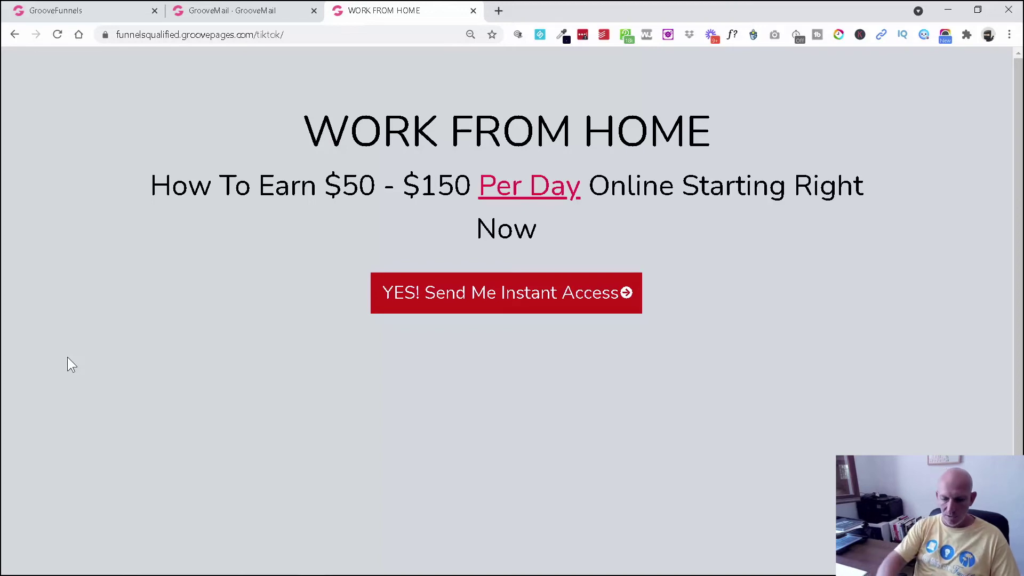
key(F5)
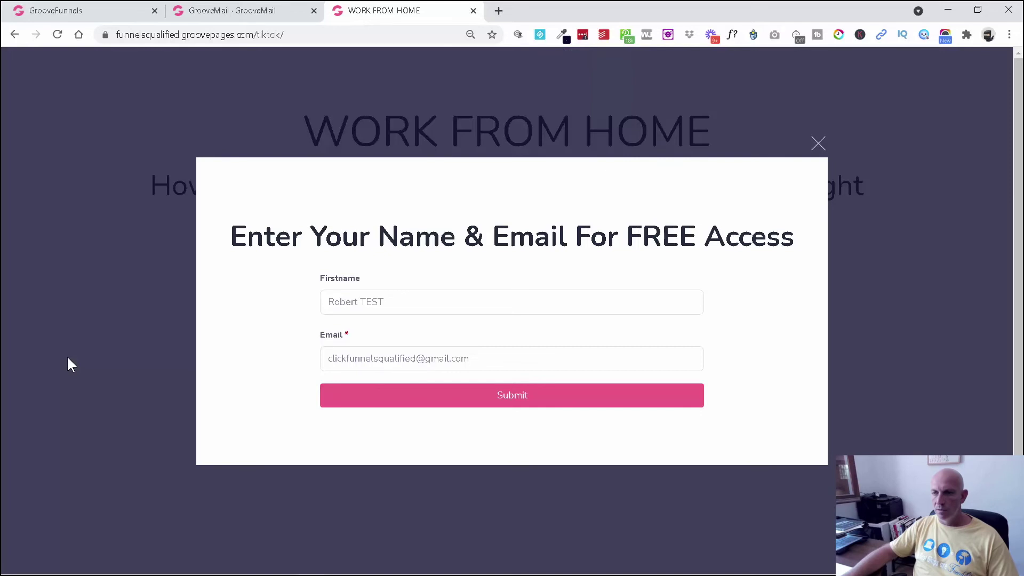
- Swap the popup's prefilled e-mail for another saved address, submit the sign-up, and close the live tab
key(Tab)
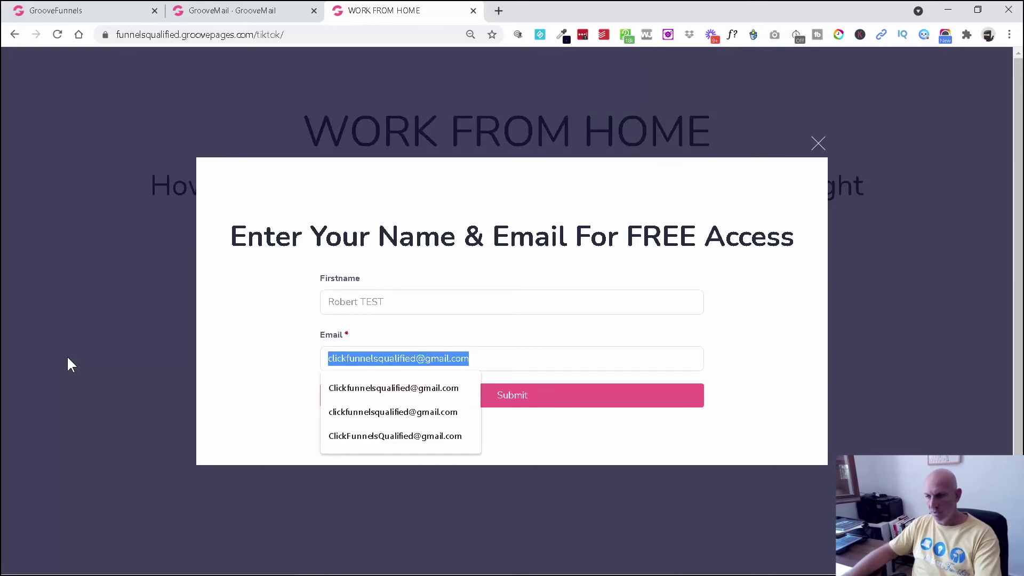
key(BackSpace)
key(Down)
key(Down)
key(Down)
key(Down)
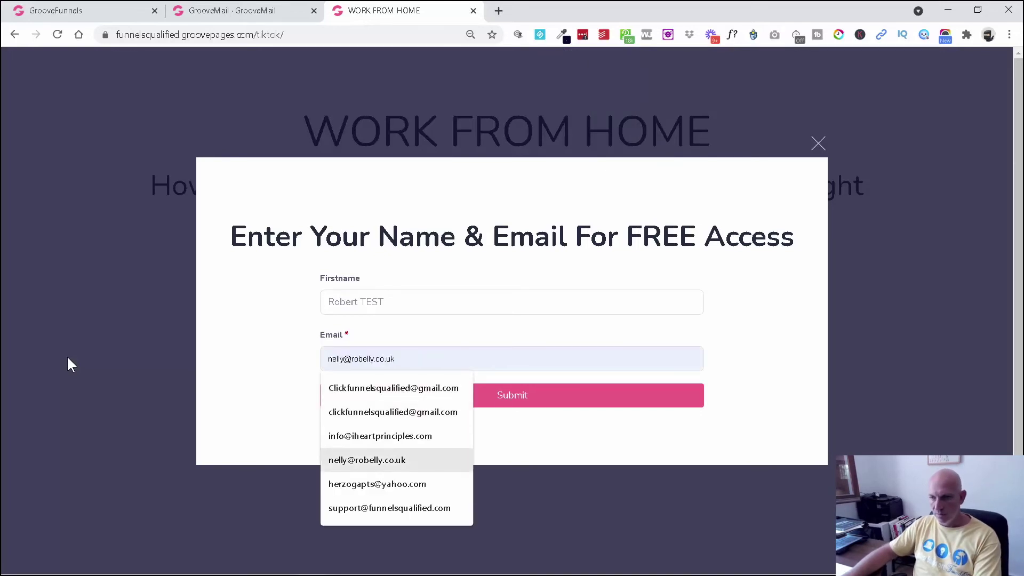
key(Down)
key(Down)
key(Return)
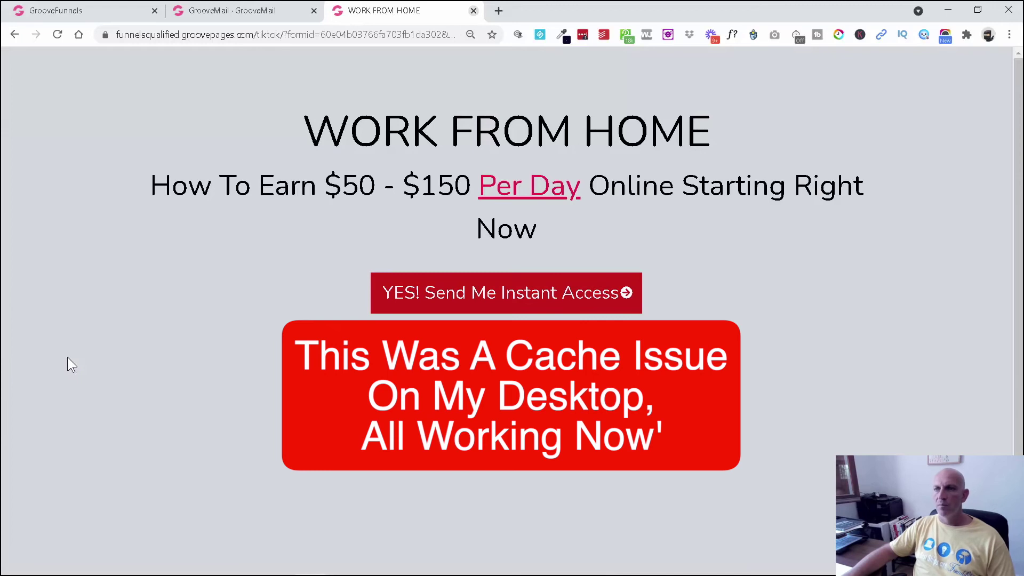
key(ctrl+w)
click(68, 357)
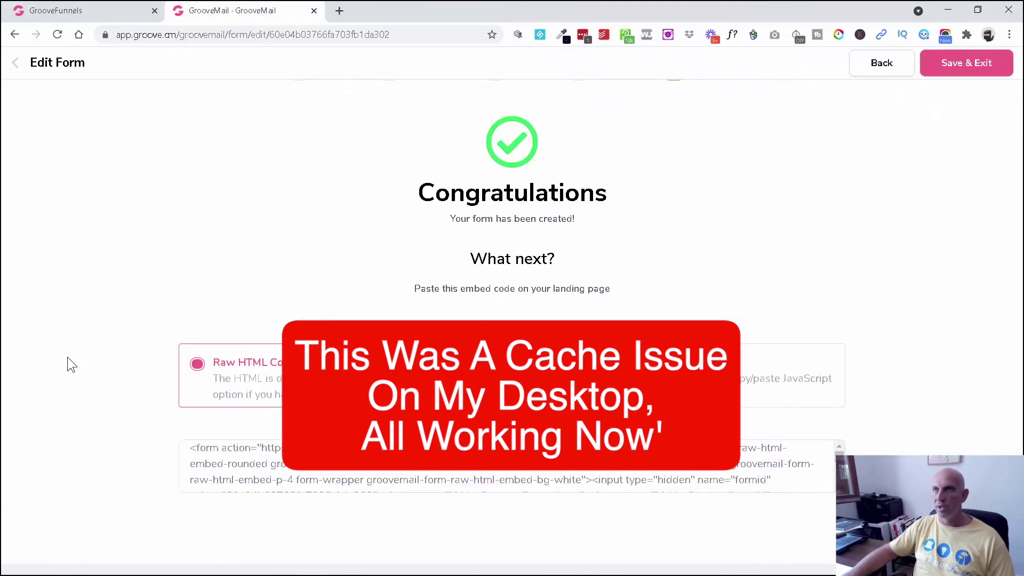
- Switch to the GroovePages builder showing the Challenge Based Cheat Sheet's Publish Settings
scroll(67, 357, up, 1)
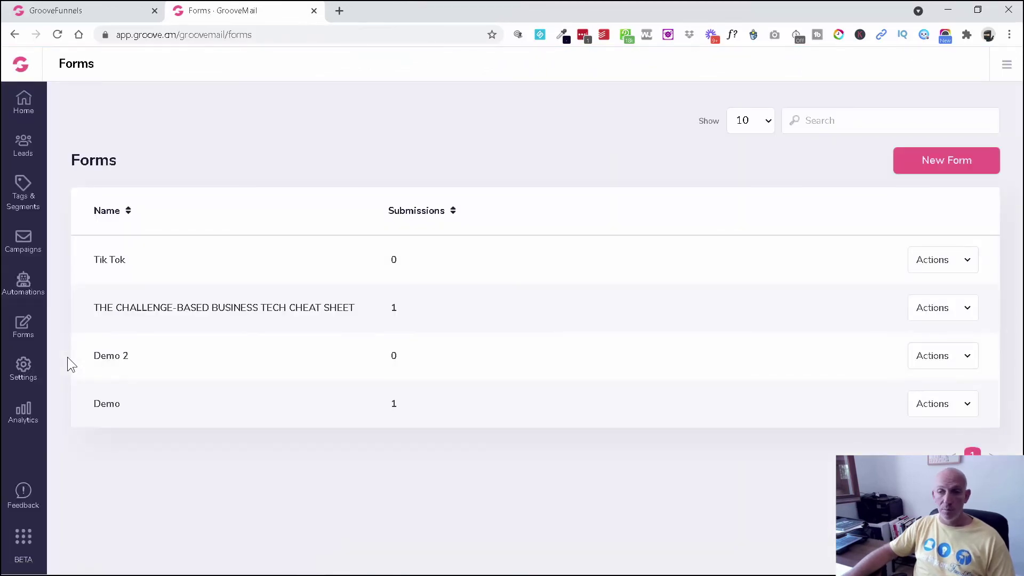
key(ctrl+shift+Tab)
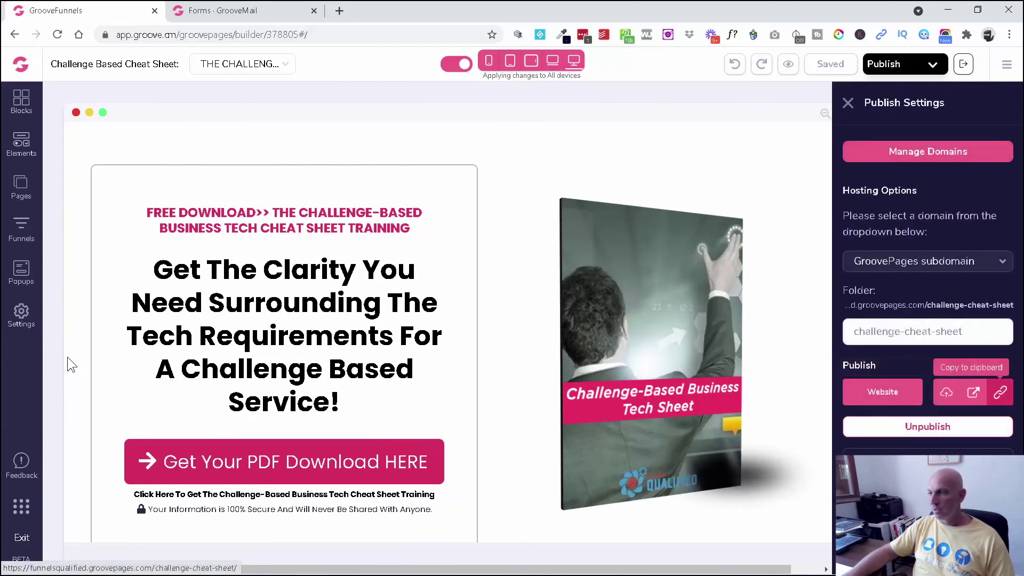
- Load the live challenge cheat sheet page and submit its popup form with an autofilled test e-mail
click(974, 392)
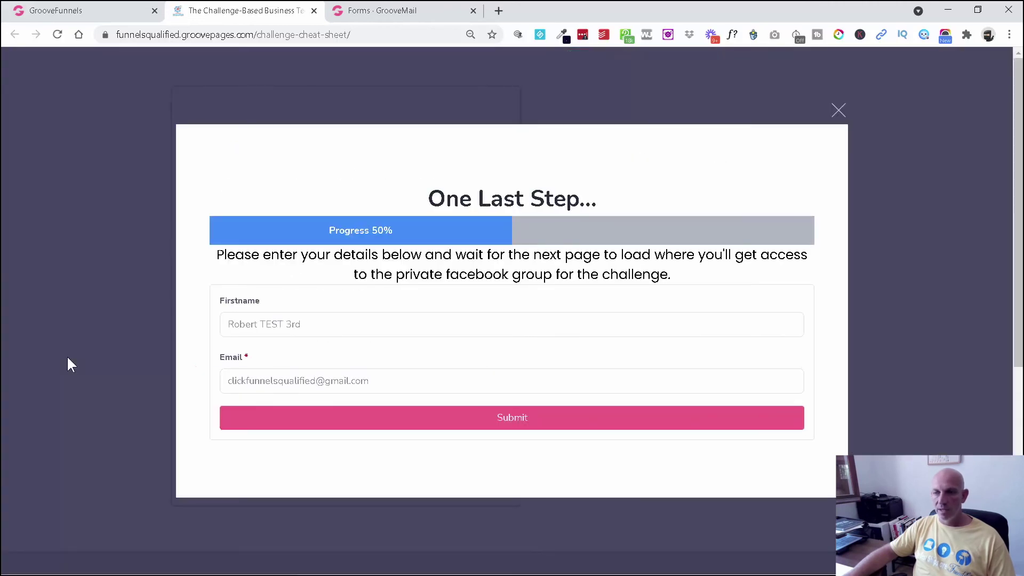
key(Tab)
key(BackSpace)
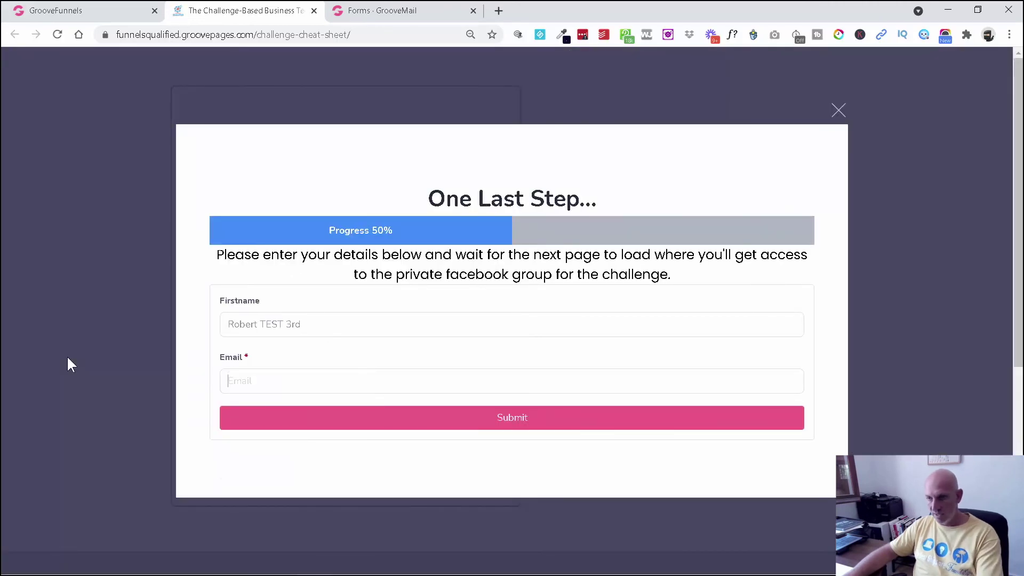
text(crs)
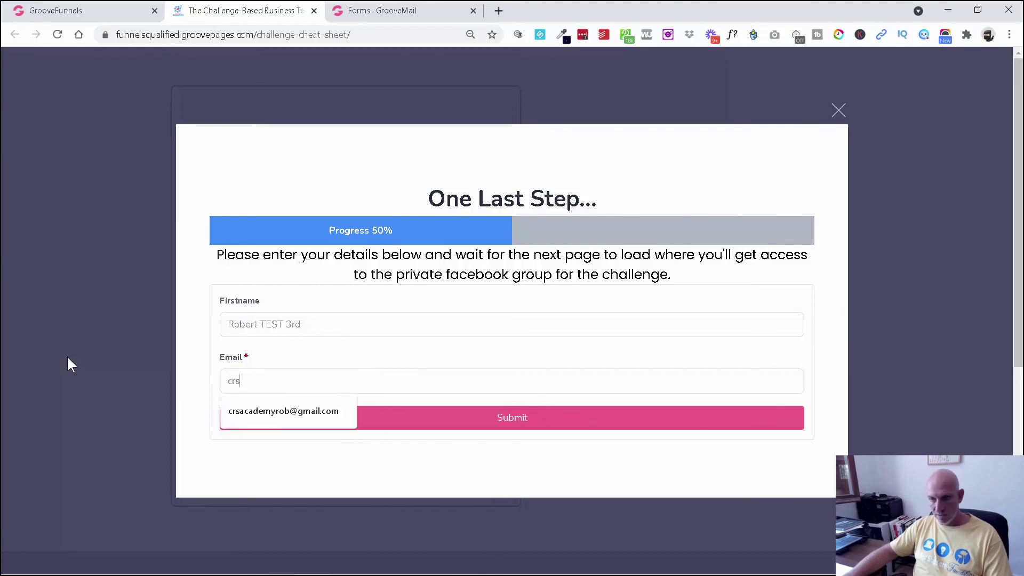
key(Down)
key(Return)
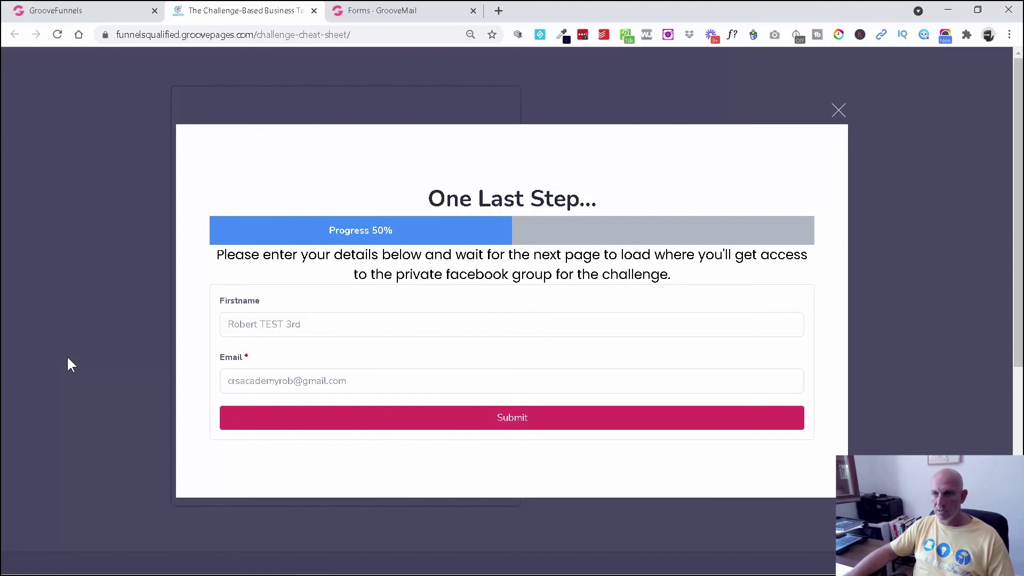
key(Return)
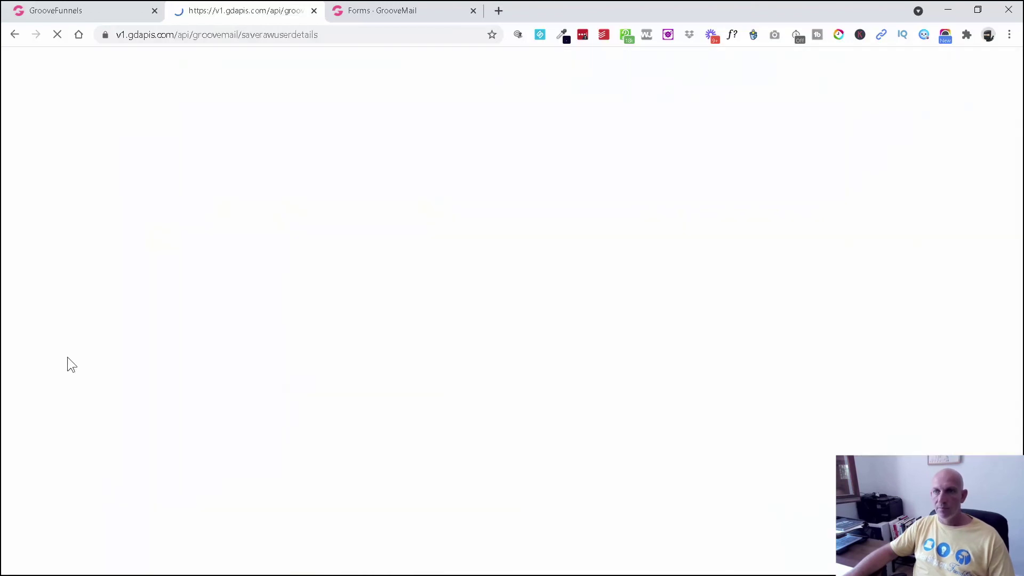